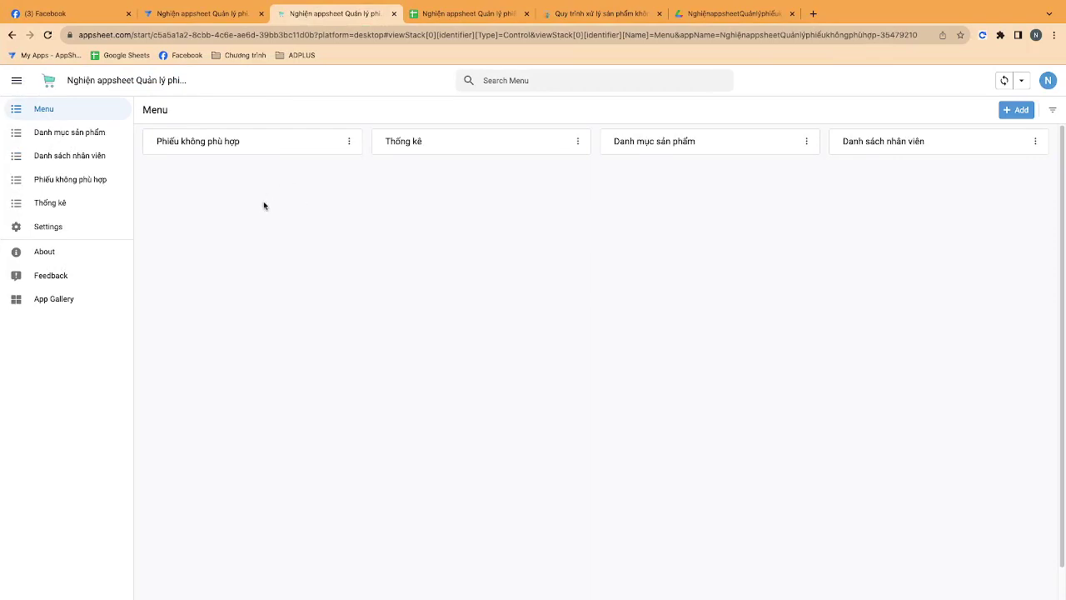
In the app editor's Actions, create a new action for the Menu table and start its name with 1.
click(93, 225)
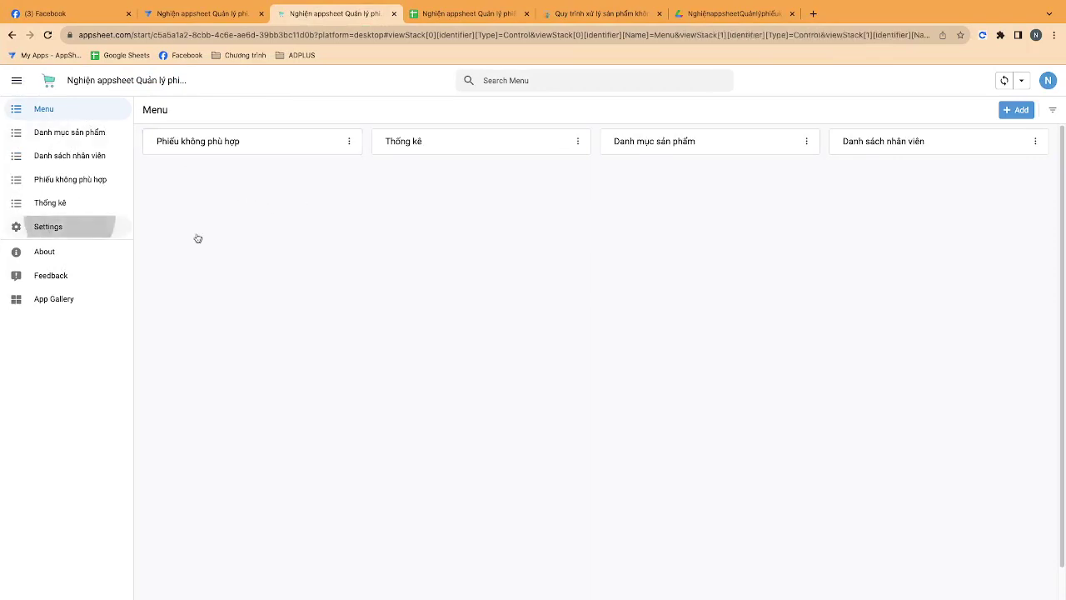
click(203, 22)
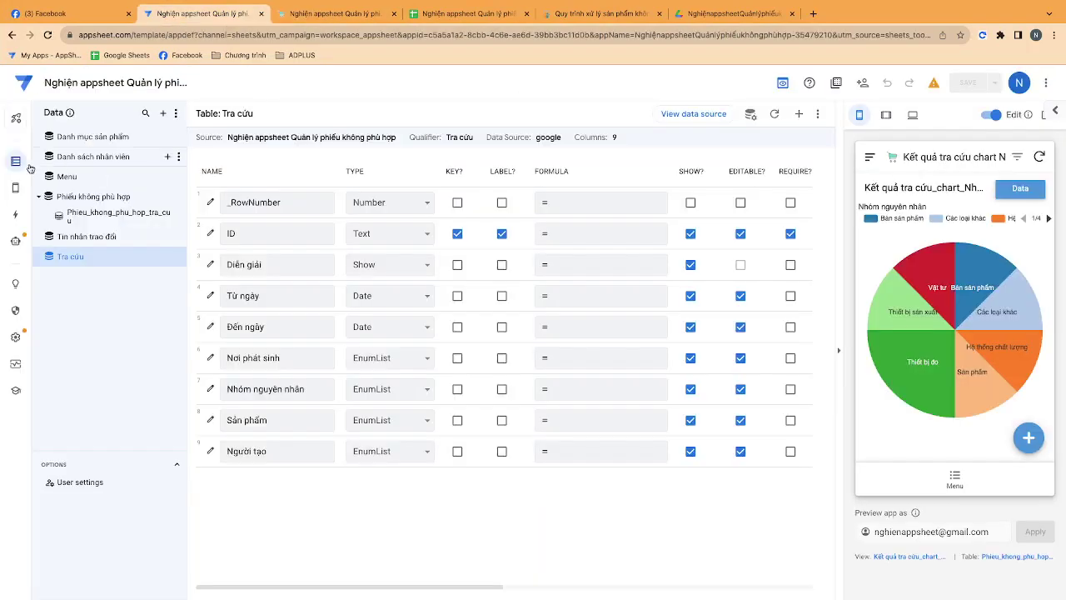
click(15, 214)
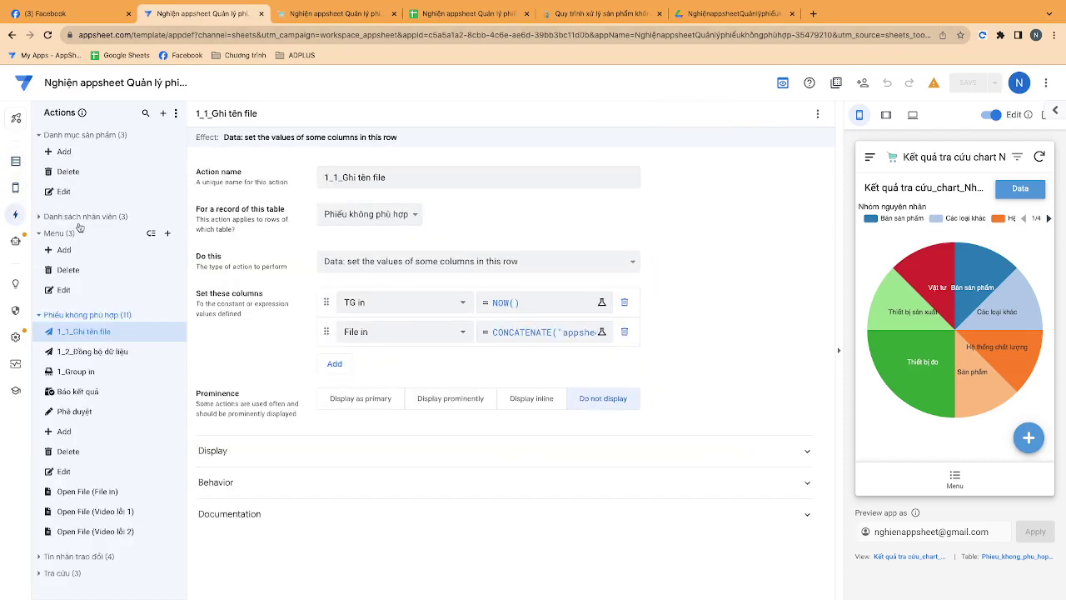
click(82, 315)
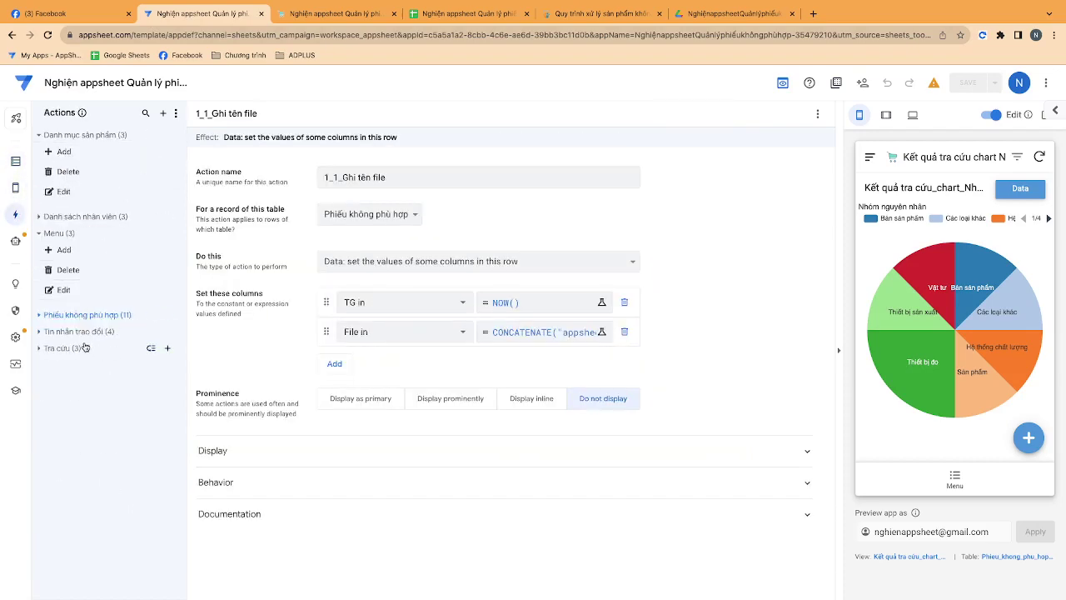
click(169, 236)
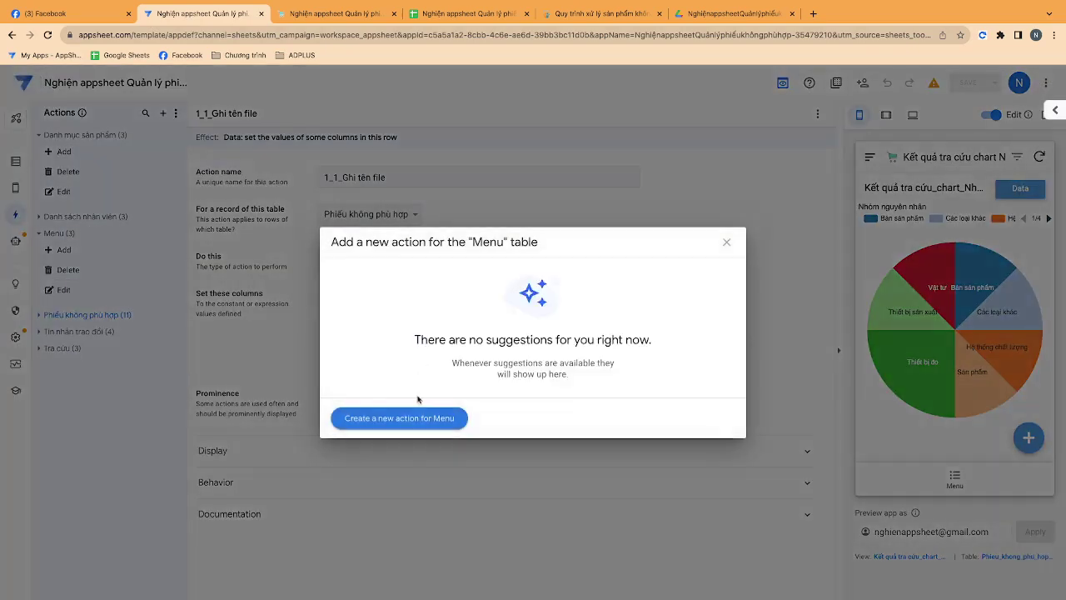
click(398, 420)
triple_click(385, 182)
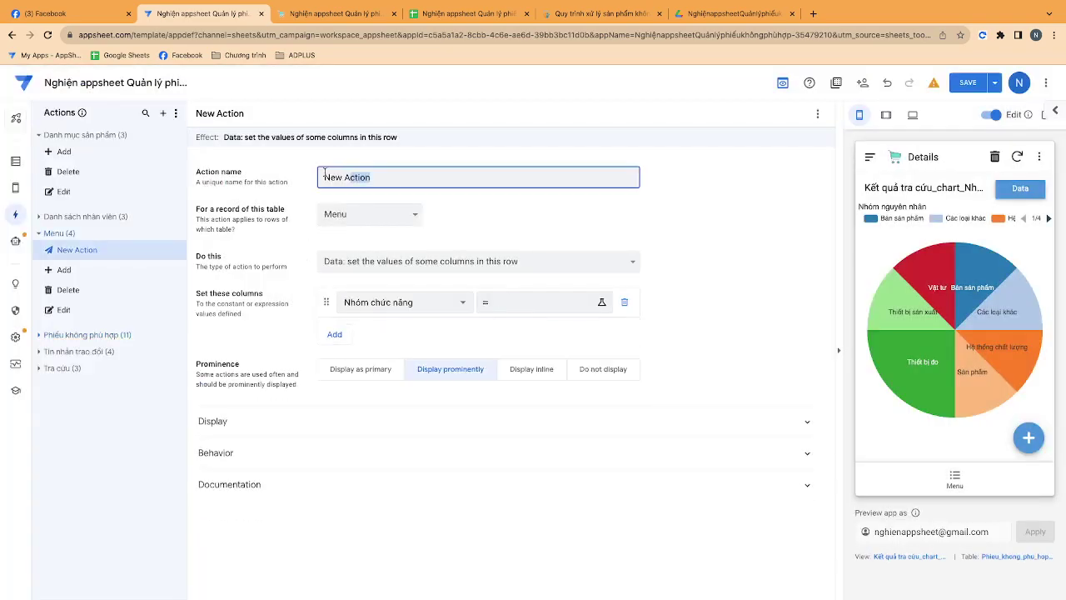
text(1.)
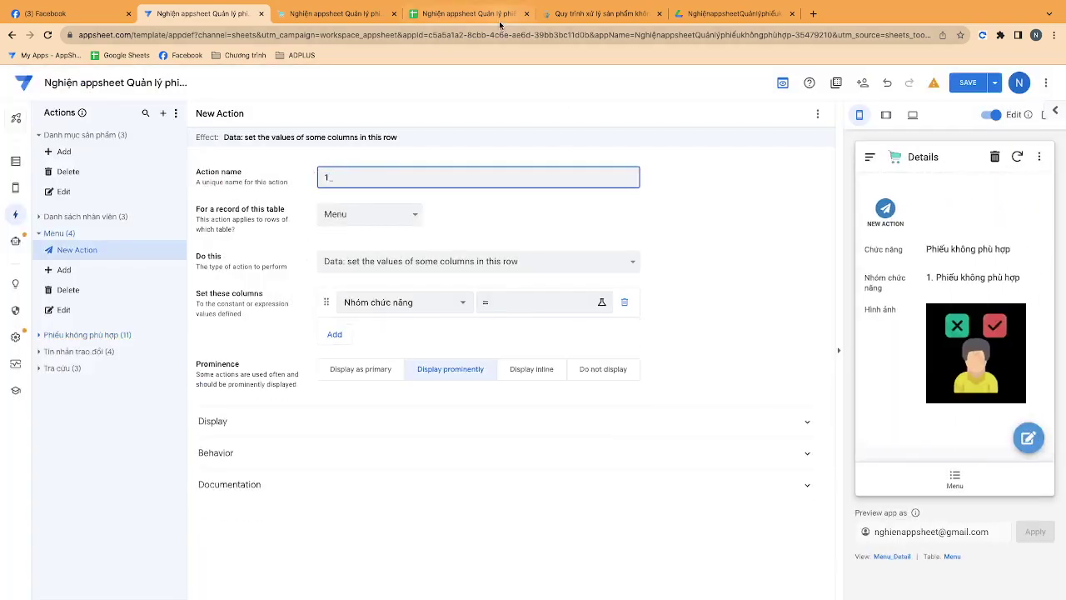
click(492, 13)
On the Menu sheet, insert an empty column right of App and give it the header Web.
click(92, 590)
click(283, 211)
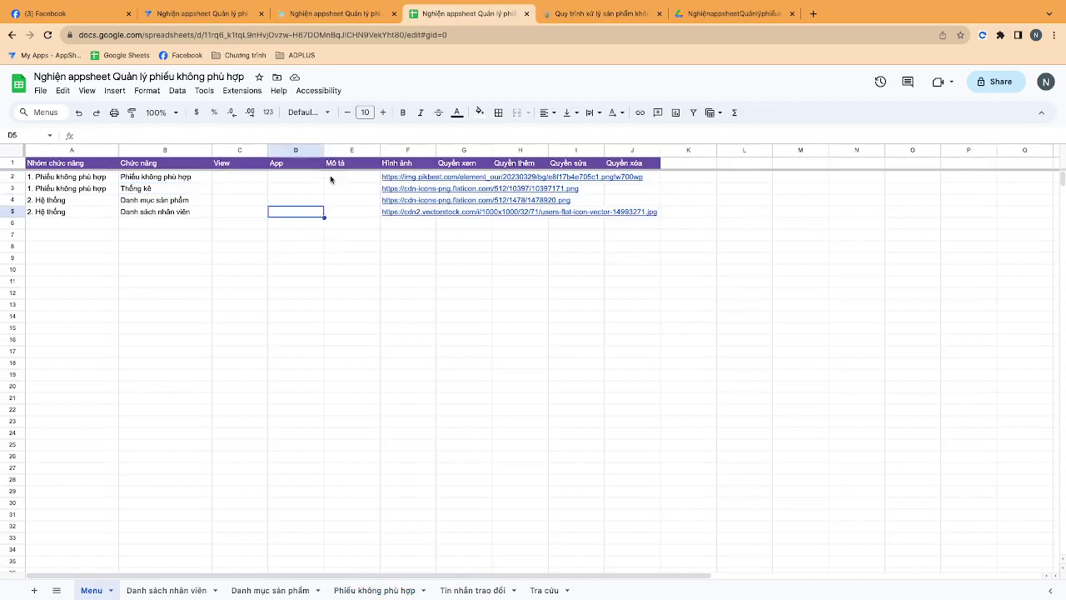
right_click(287, 150)
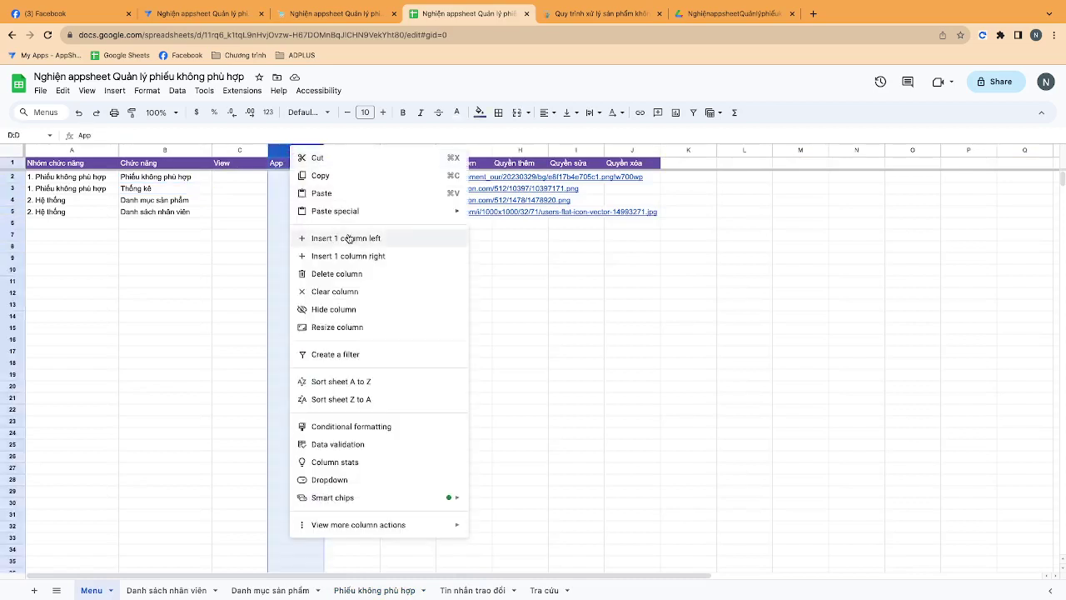
click(353, 255)
click(335, 167)
text(U)
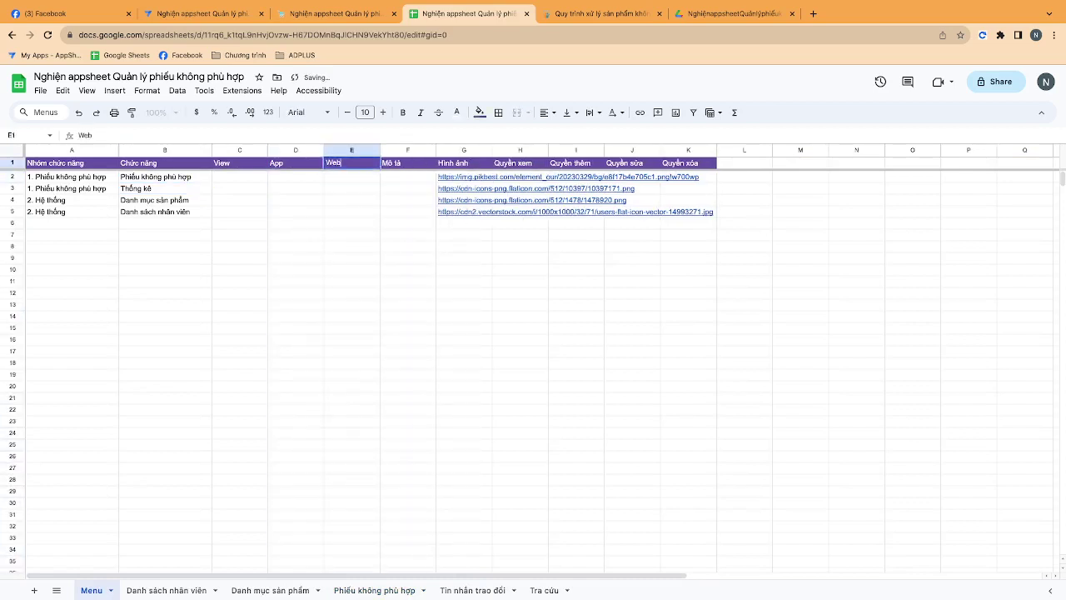
click(750, 375)
Review the Menu sheet's columns by selecting from Chức năng through the new Web column.
click(342, 151)
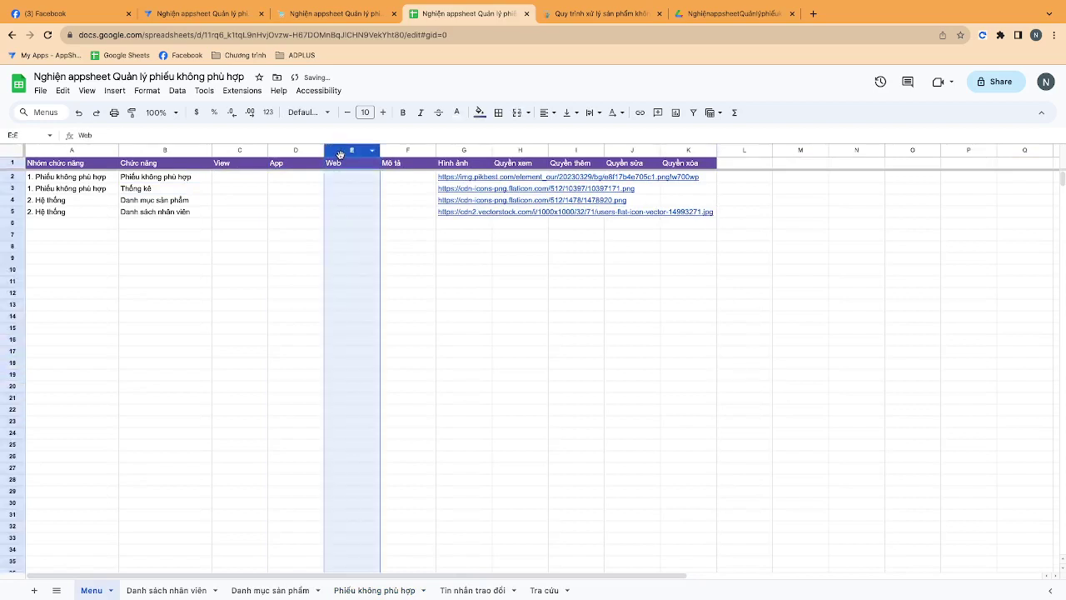
click(362, 202)
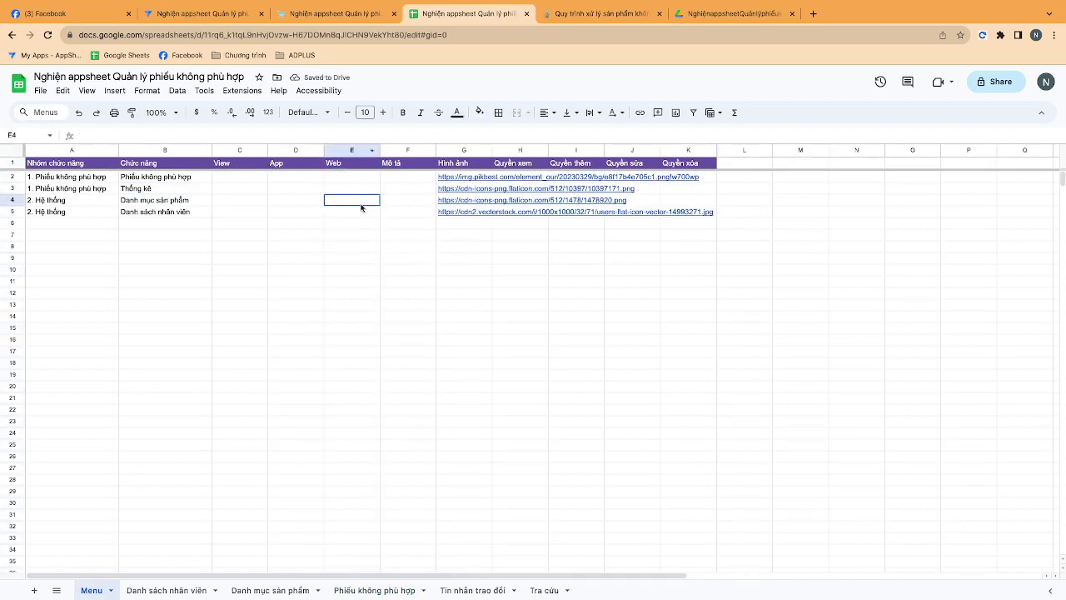
drag(293, 153, 242, 153)
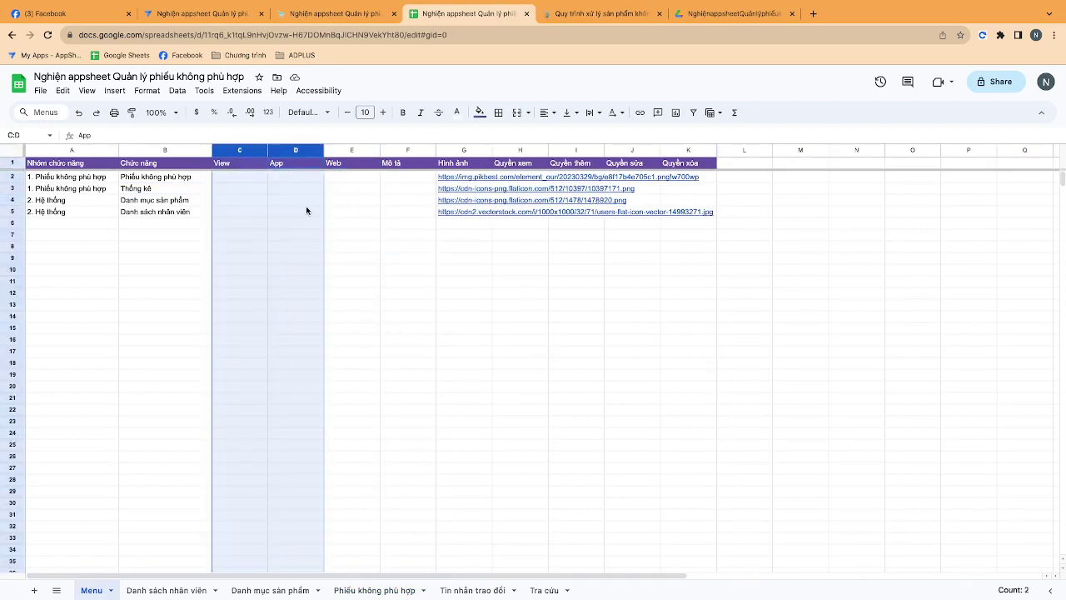
click(337, 175)
drag(275, 153, 242, 153)
click(387, 260)
click(162, 150)
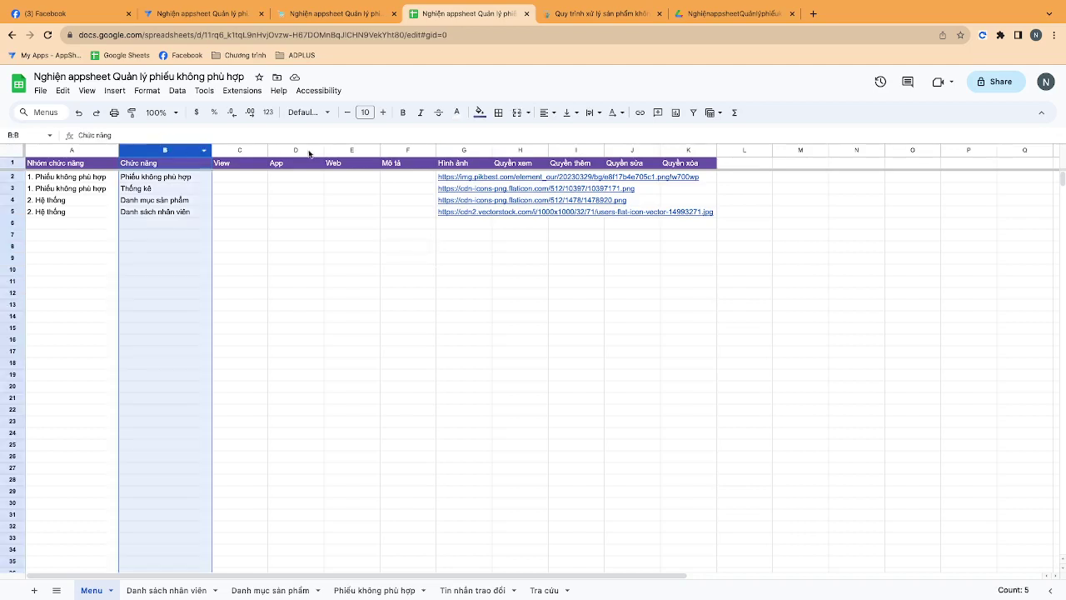
click(349, 150)
drag(350, 150, 162, 154)
Check the running app, then return to the AppSheet editor.
click(293, 14)
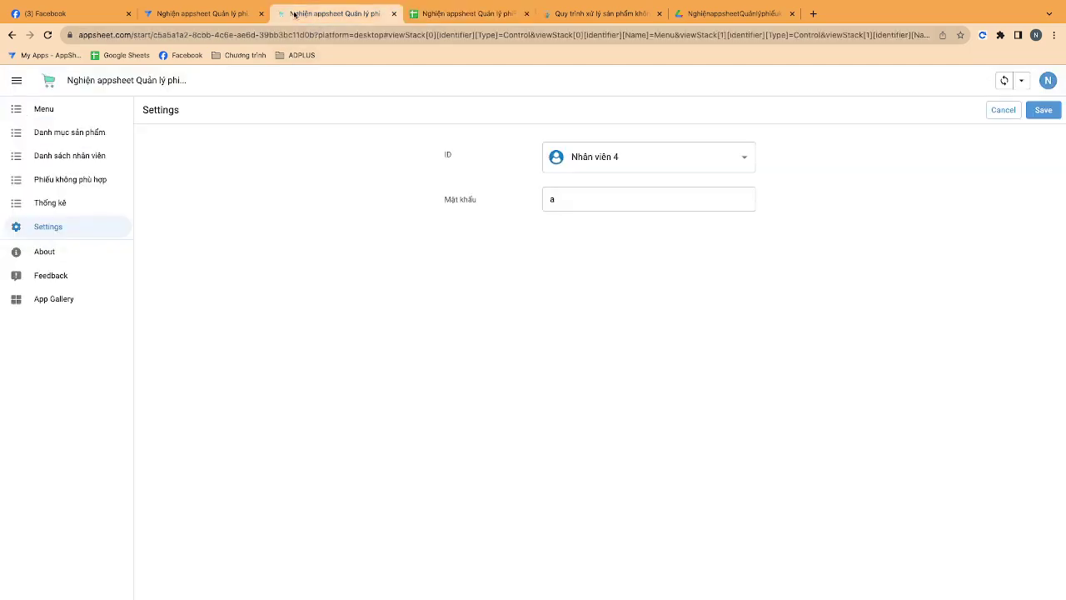
click(437, 14)
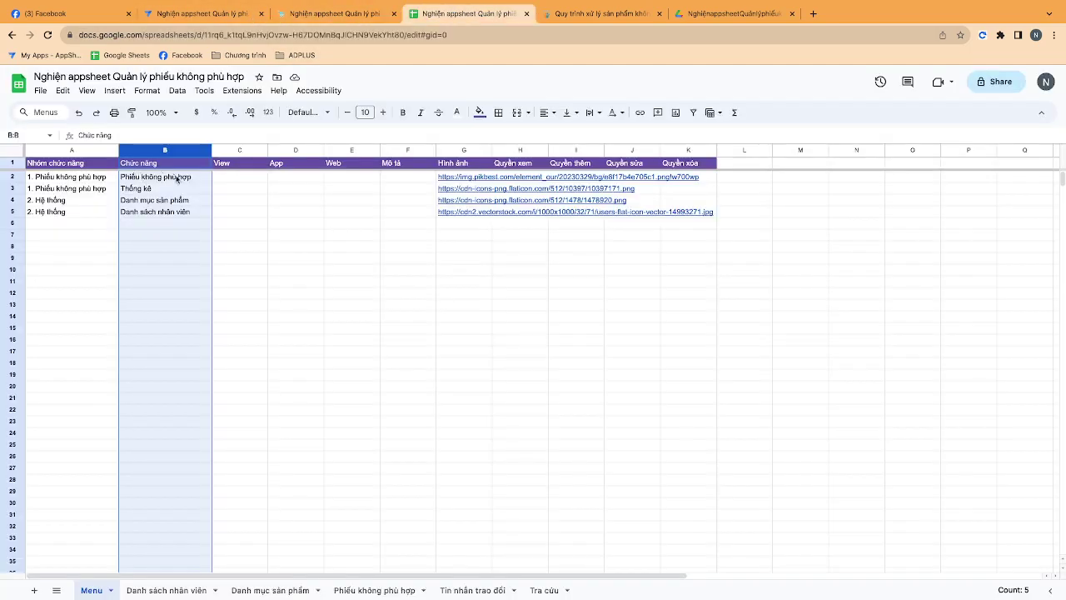
click(229, 13)
text(1_1_open web)
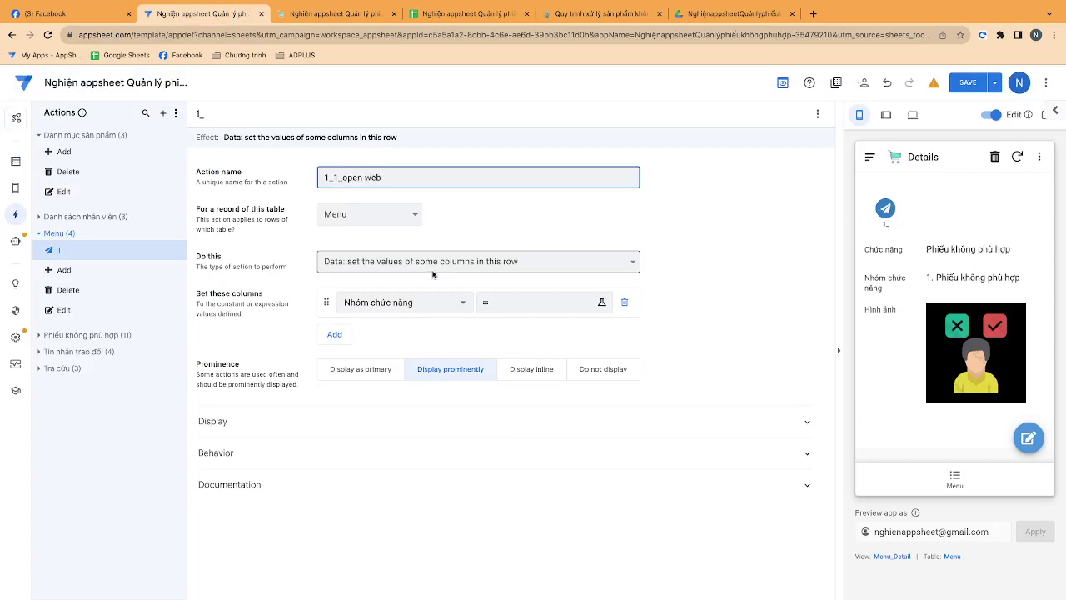
Make the 1_1_open web action go to the website given by [web].
click(433, 263)
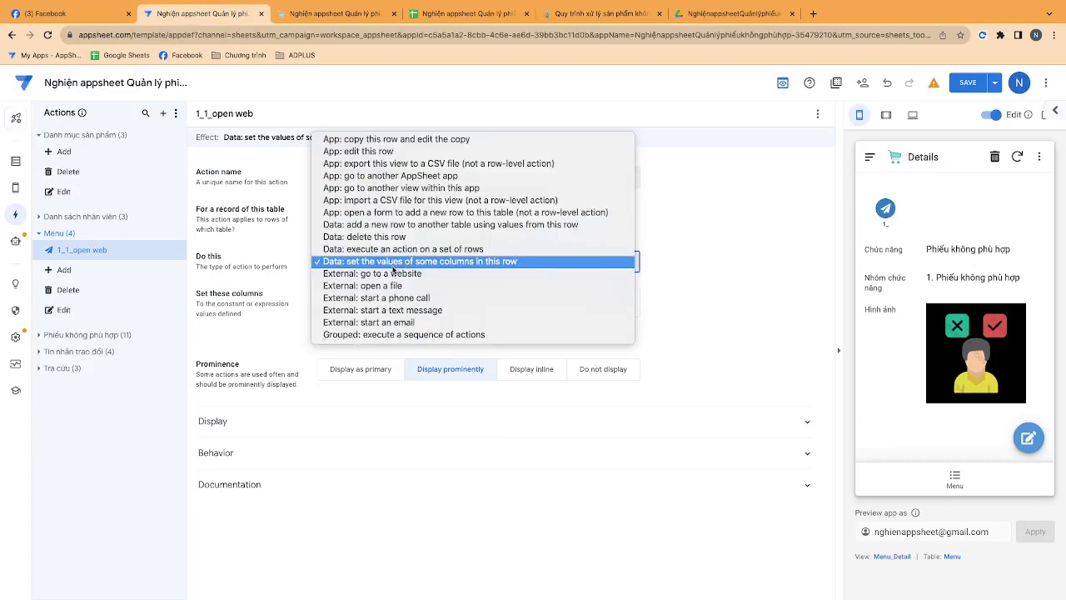
click(388, 279)
click(388, 298)
text([web)
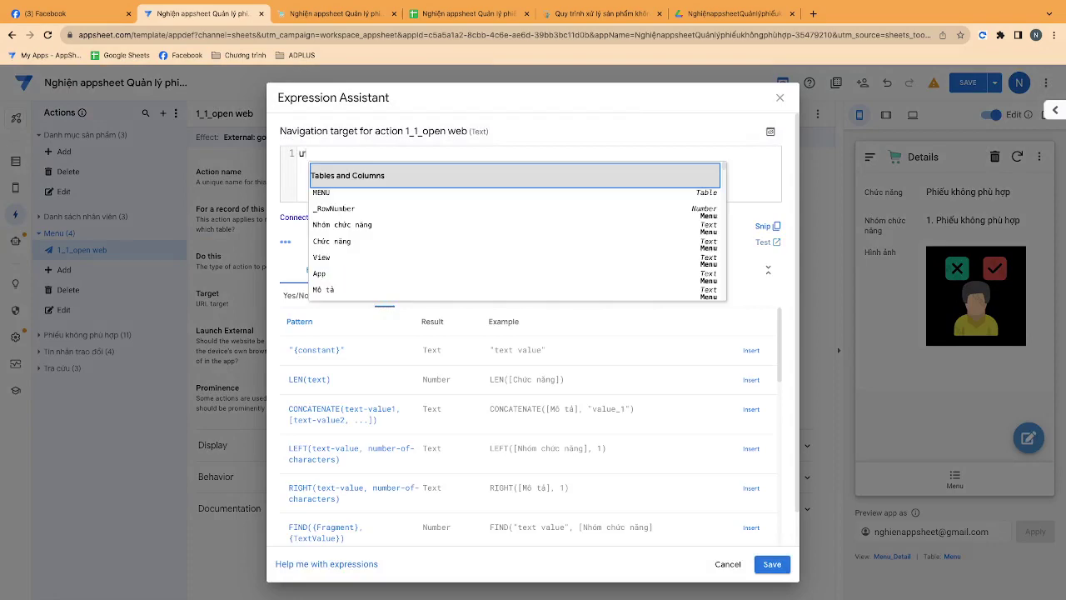
click(771, 564)
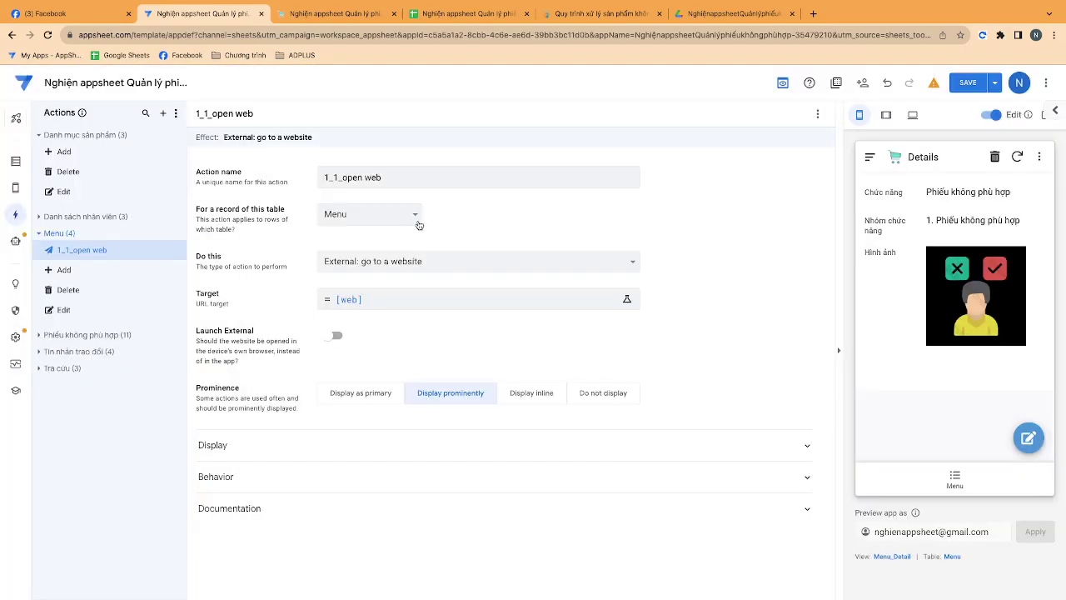
Limit the action to ISNOTBLANK([web]) and set its prominence to Do not display.
click(253, 467)
click(383, 498)
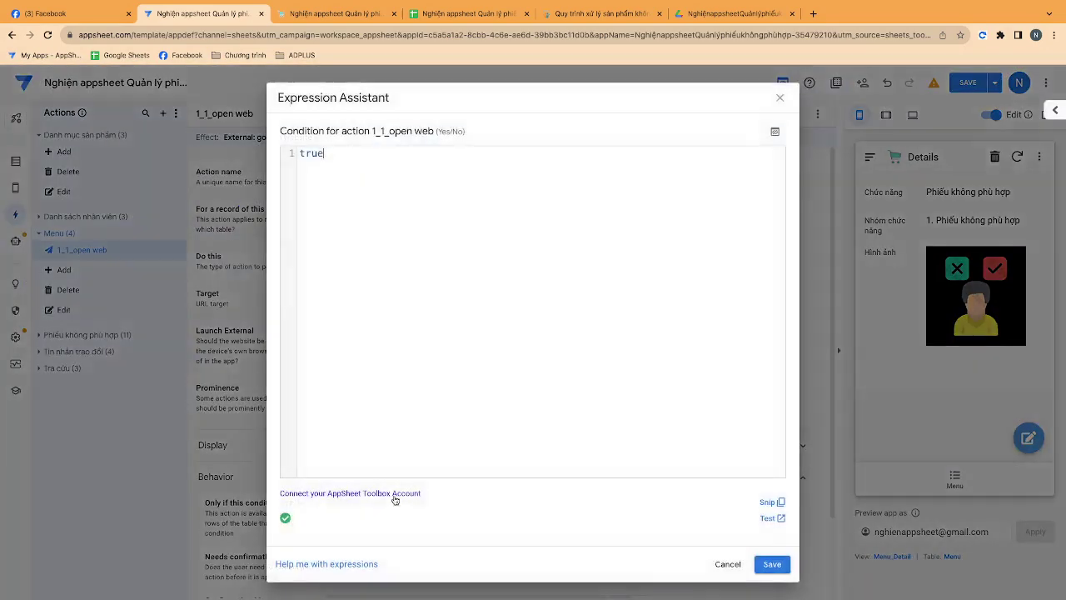
key(BackSpace)
text(ISNOTBLANK9)
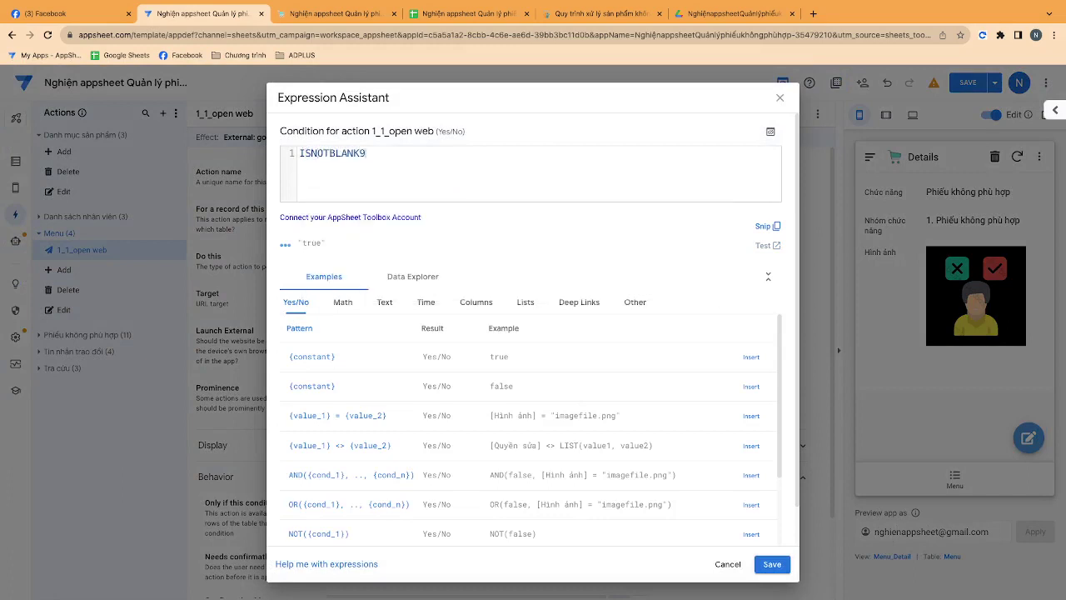
key(Return)
text([web)
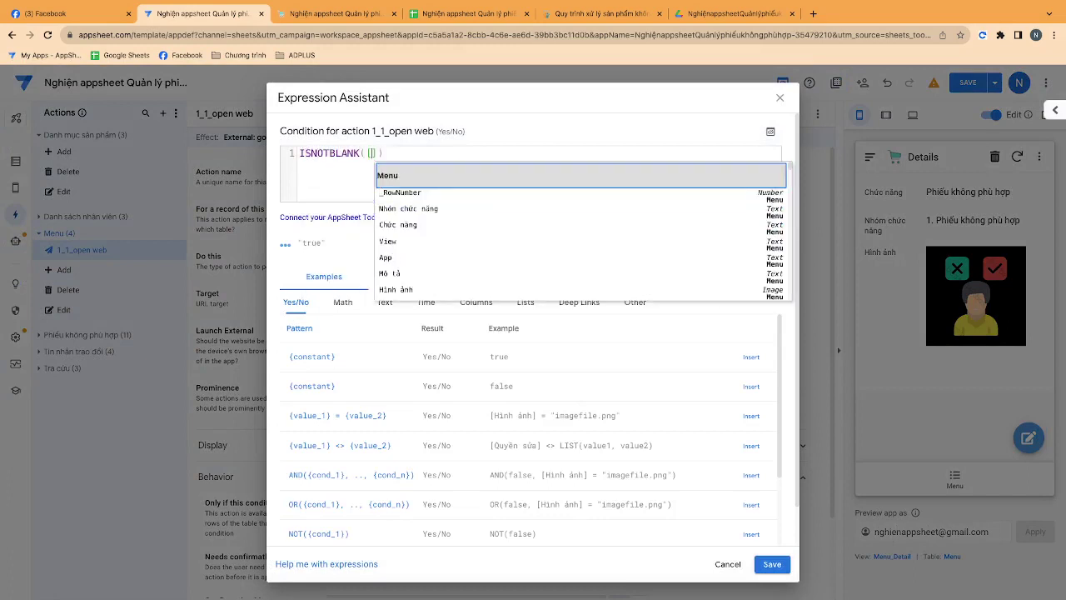
click(770, 564)
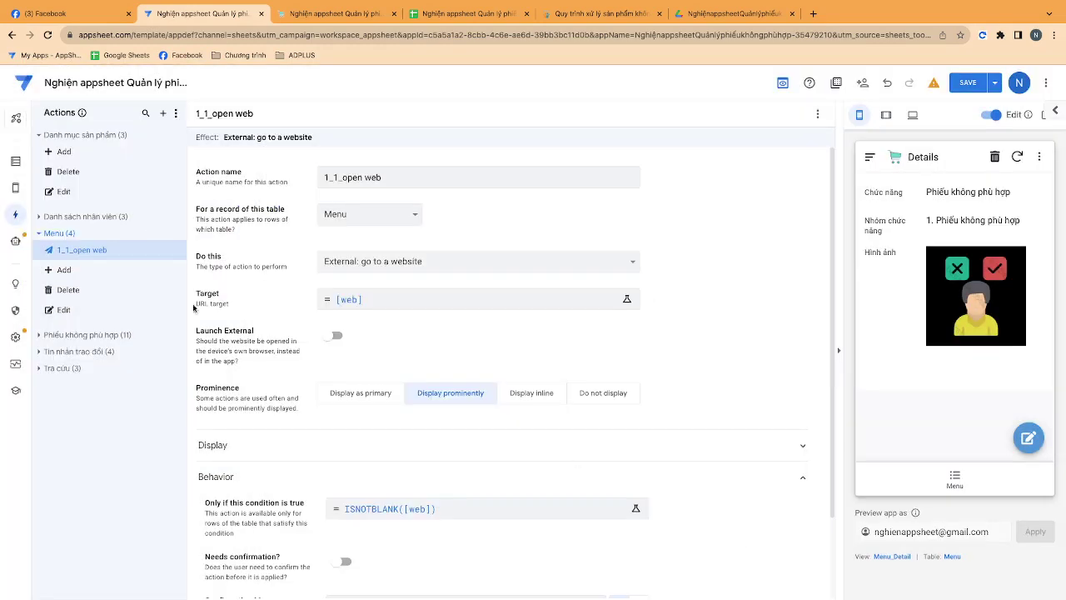
click(613, 393)
Duplicate 1_1_open web as a new action named 1_2_Link to app.
click(179, 250)
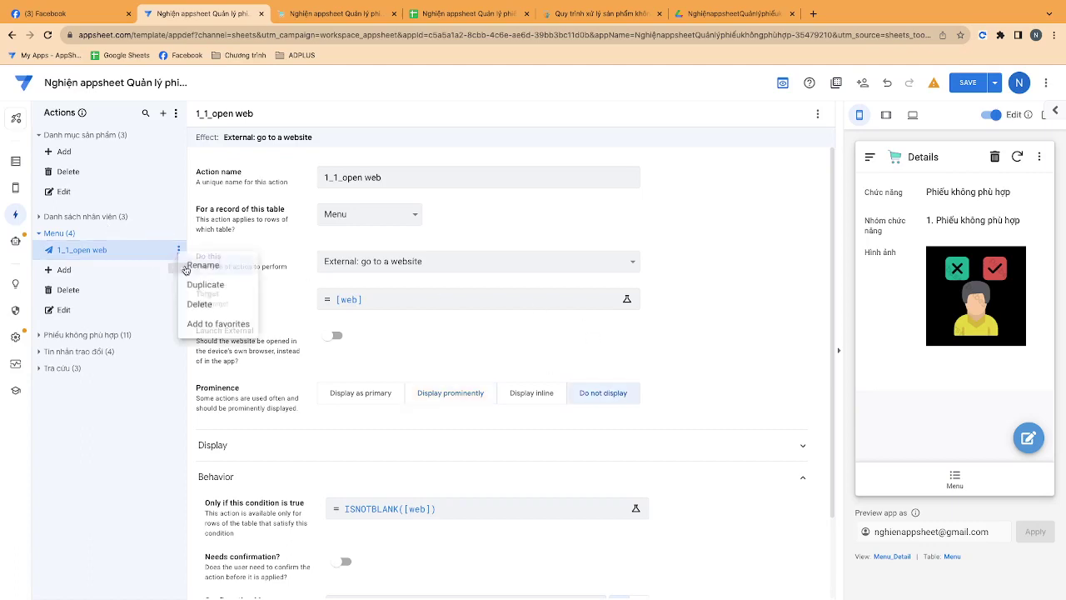
click(200, 284)
drag(409, 179, 349, 178)
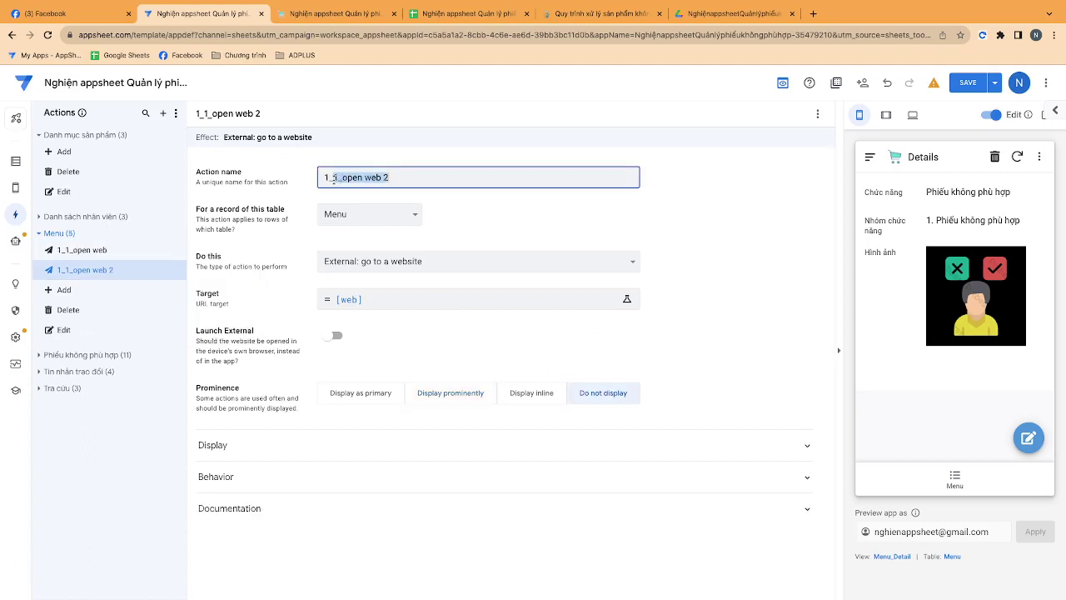
text(2_Link to app)
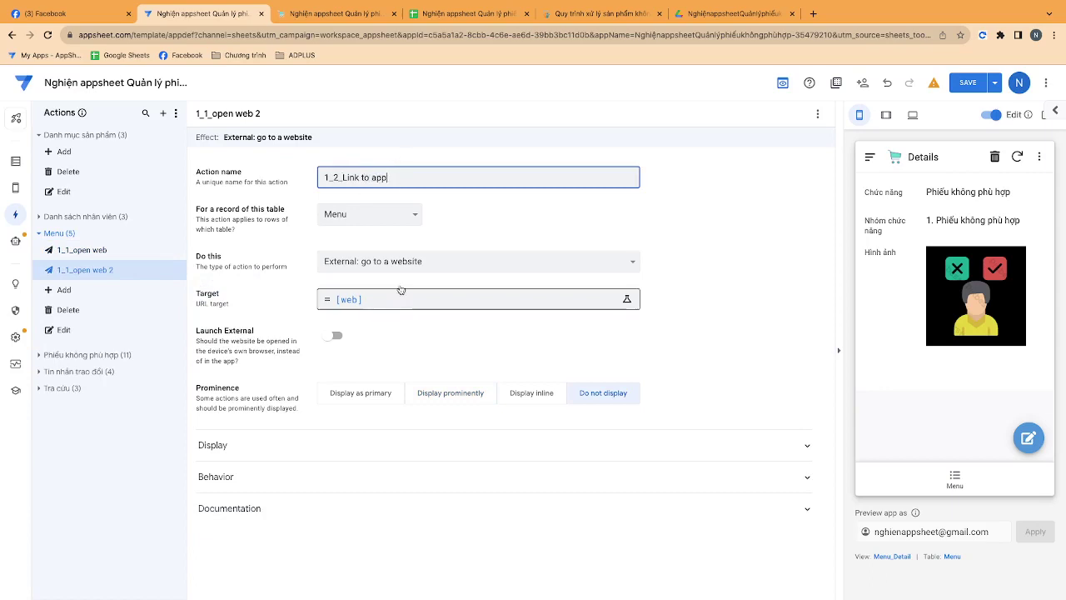
Make it go to another view with target LINKTOVIEW([View],[App]).
click(417, 261)
click(439, 177)
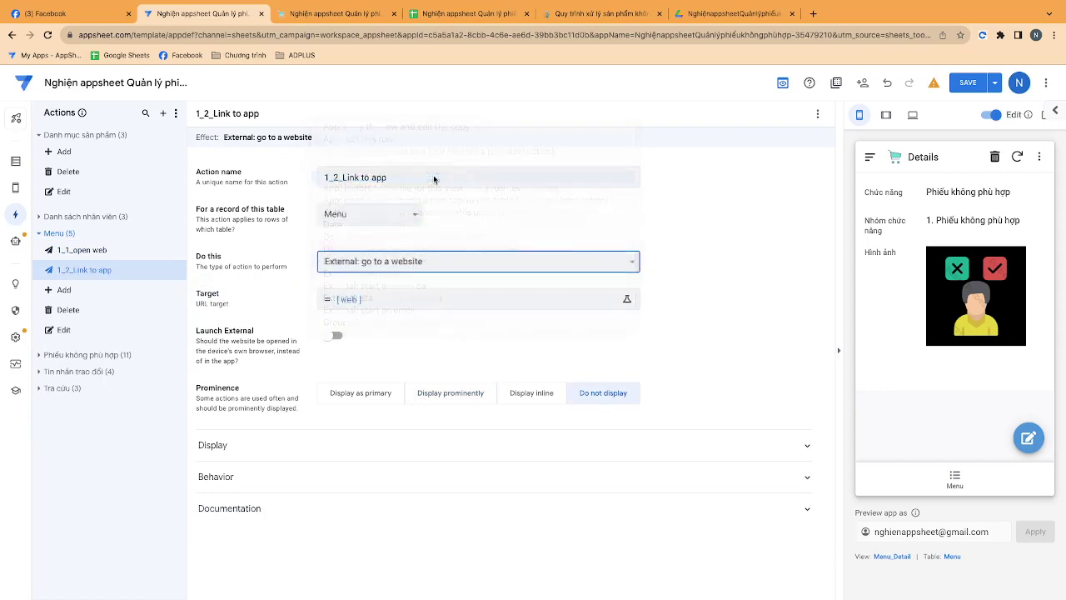
click(377, 300)
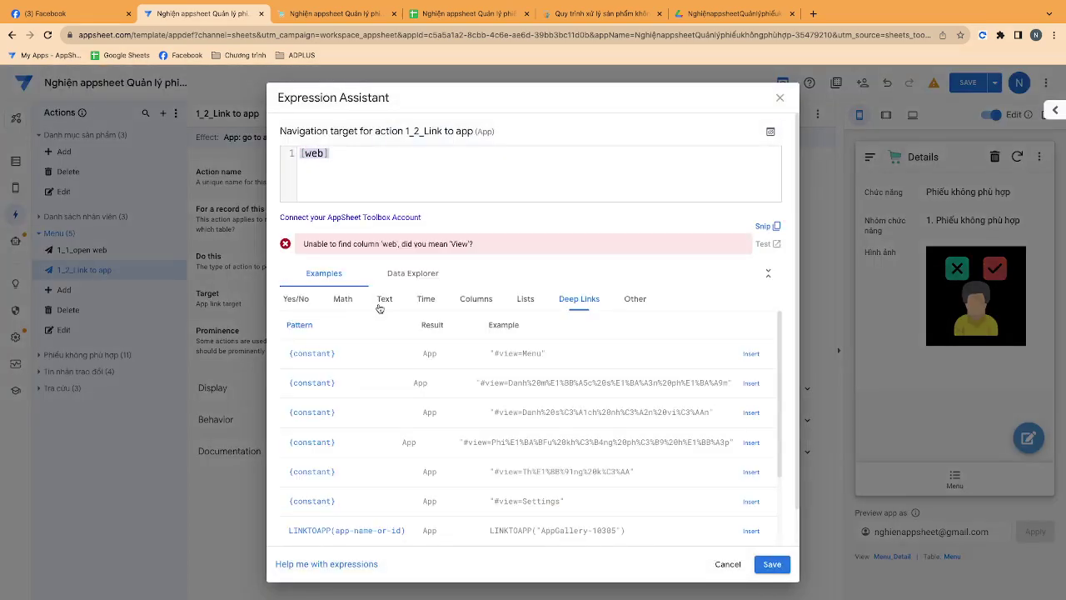
text(L)
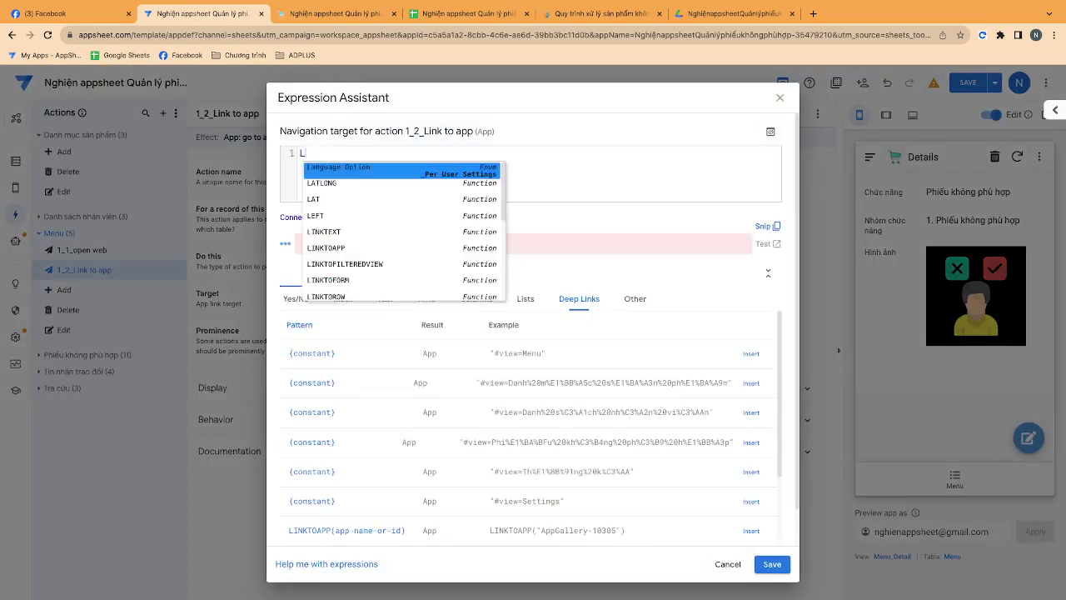
text(INKTOVIWE)
key(BackSpace)
key(BackSpace)
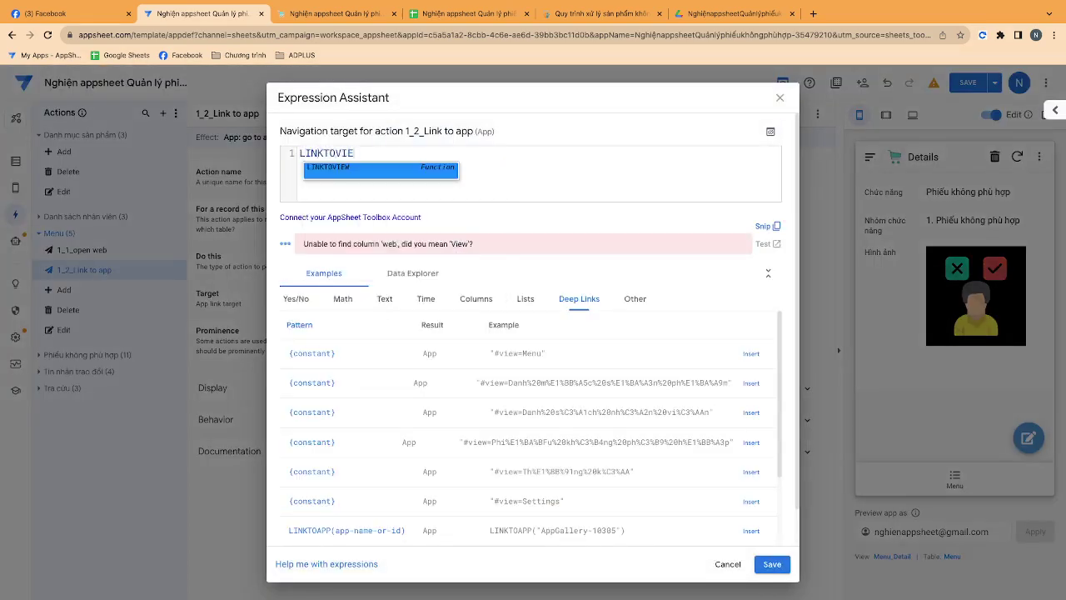
key(Return)
text([View)
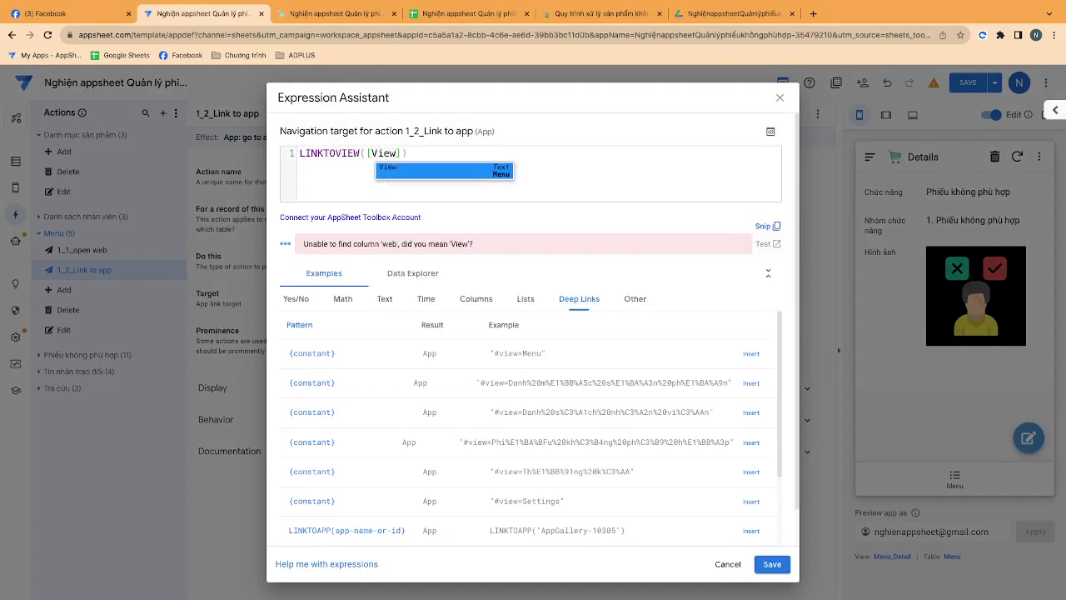
text(],[App)
key(Return)
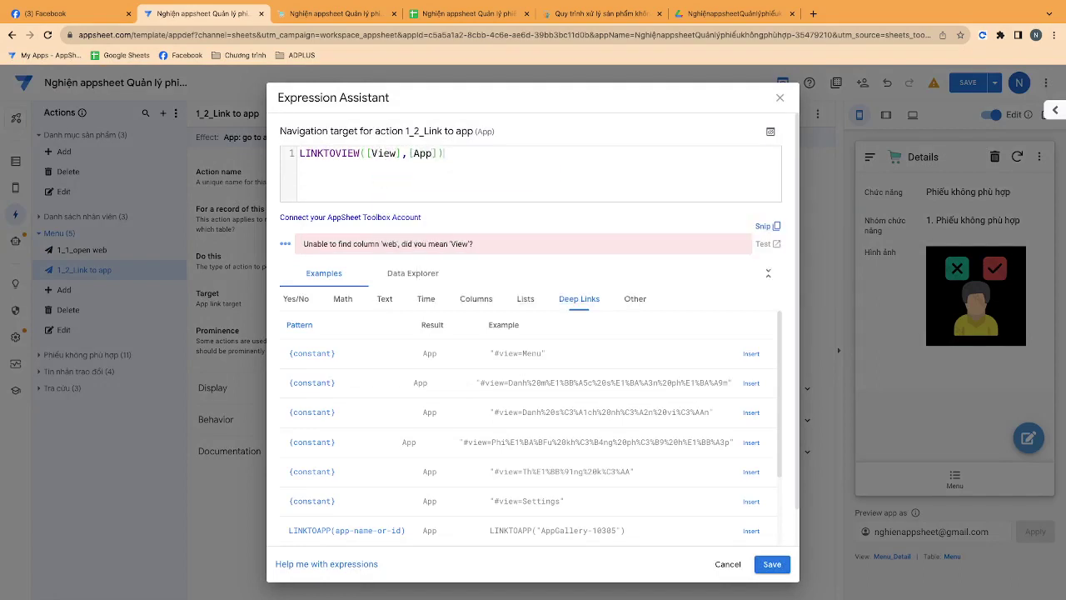
click(761, 568)
Change the action's condition to ISNOTBLANK([app]).
click(243, 413)
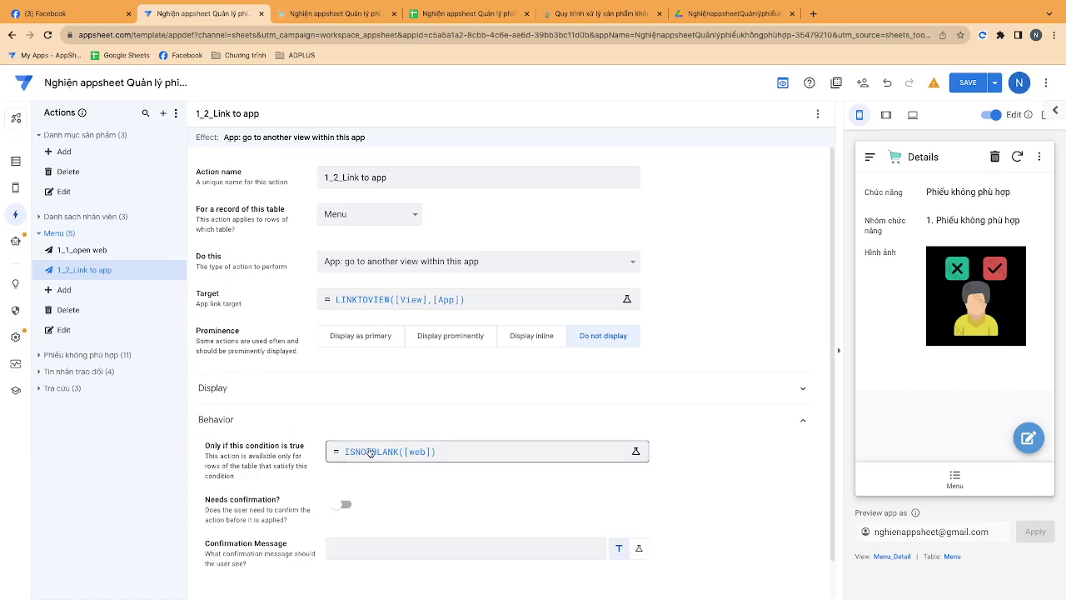
click(371, 447)
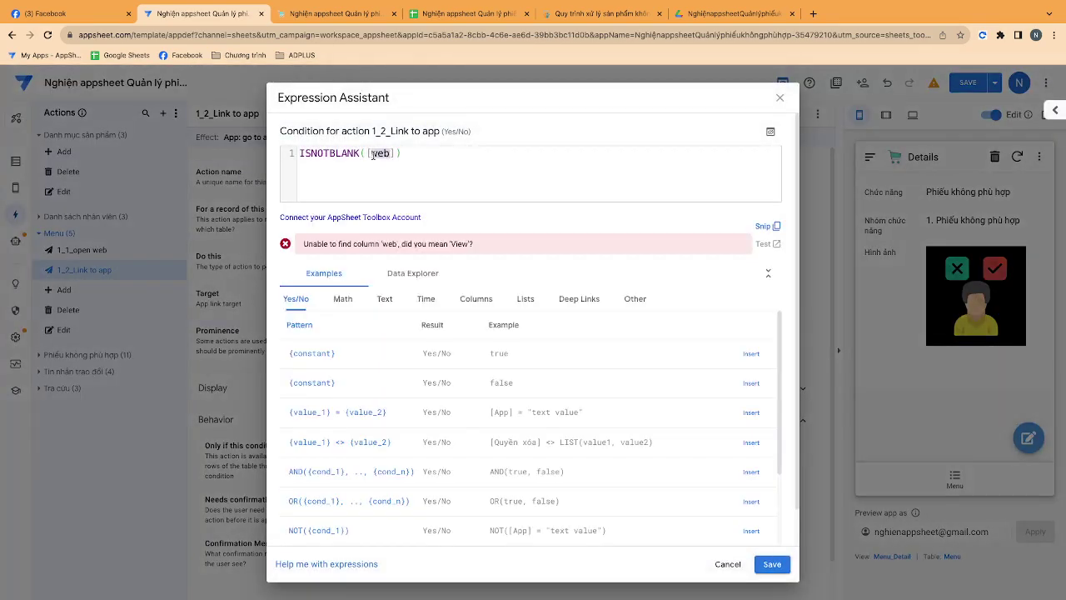
text(app)
click(772, 564)
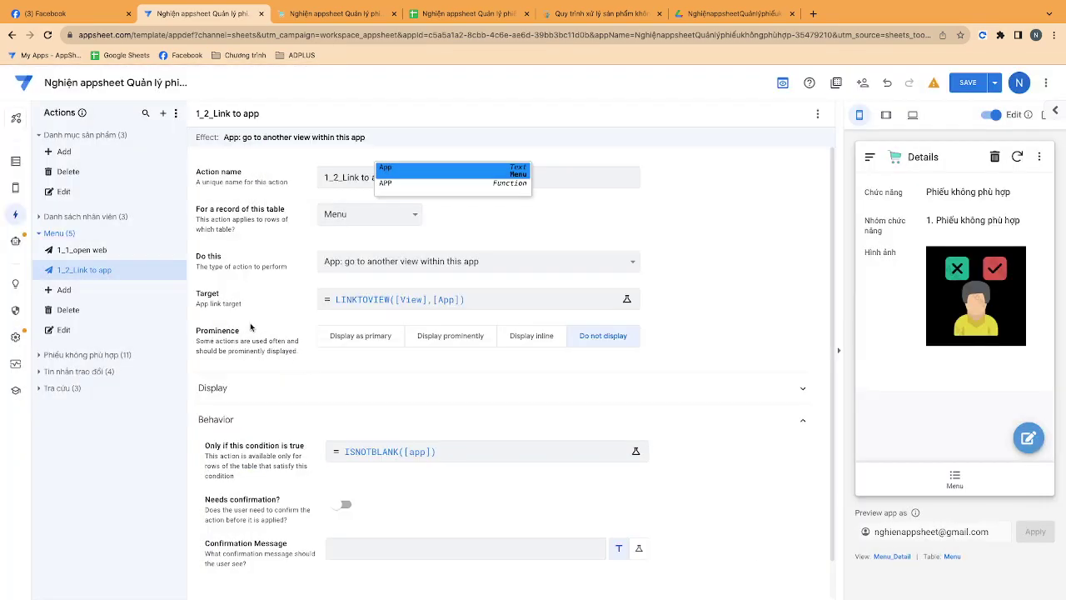
Create another Menu action named 1_3_Linktoview.
click(166, 217)
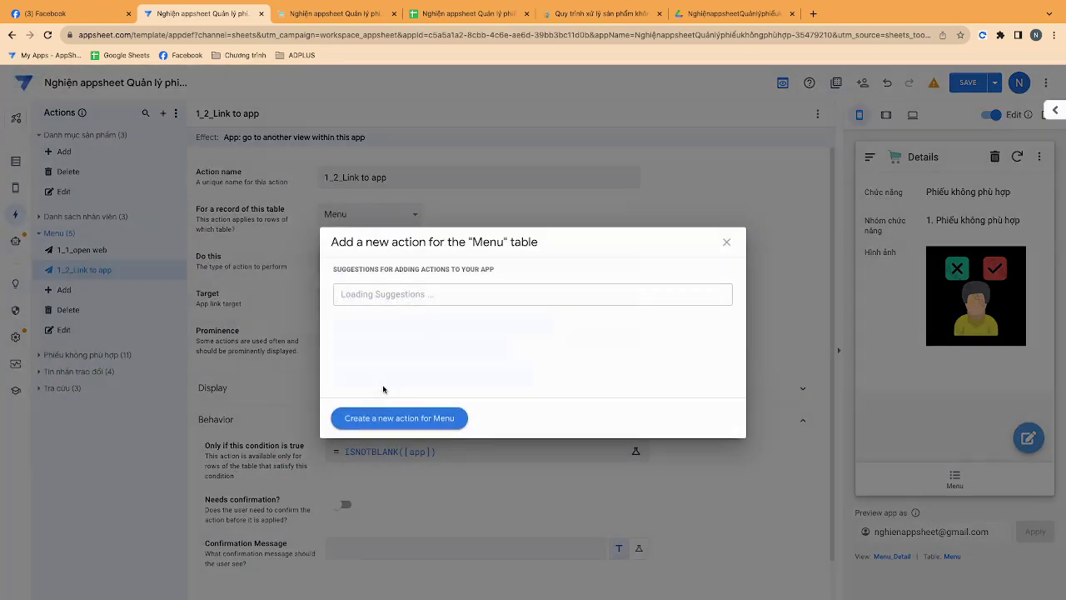
click(388, 417)
click(385, 179)
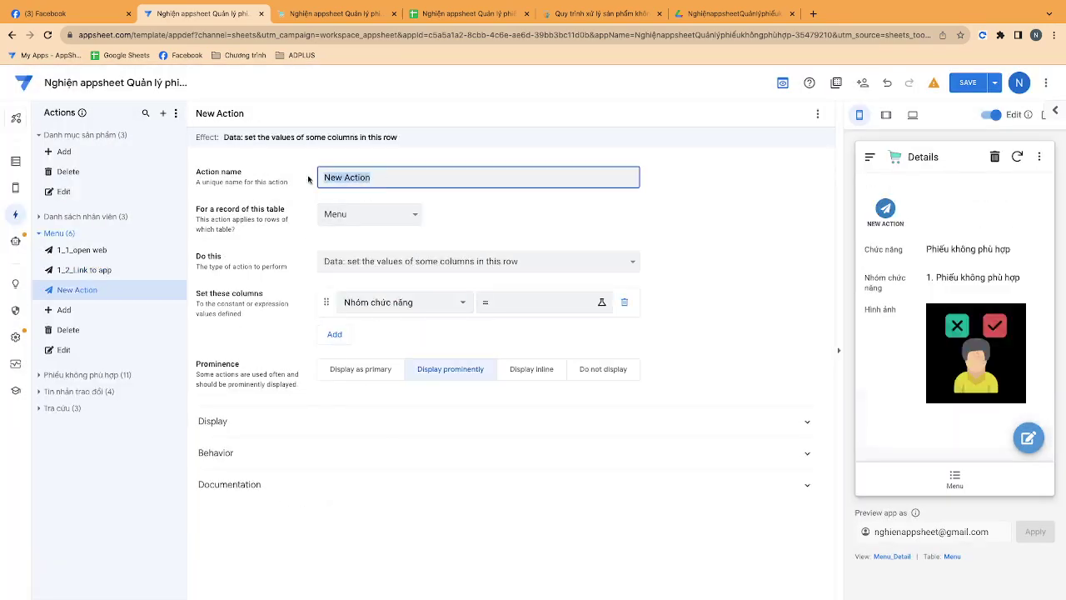
drag(351, 178, 323, 177)
text(13)
text(w)
Make it go to another view with target LINKTOVIEW([Chức năng]).
click(419, 262)
click(418, 185)
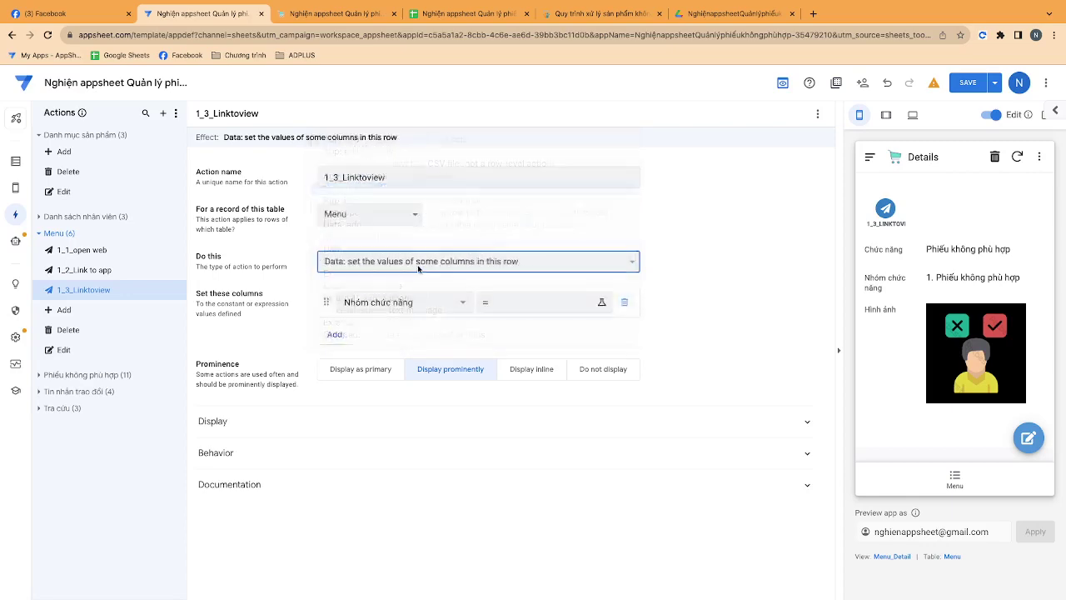
click(393, 300)
text(LINK)
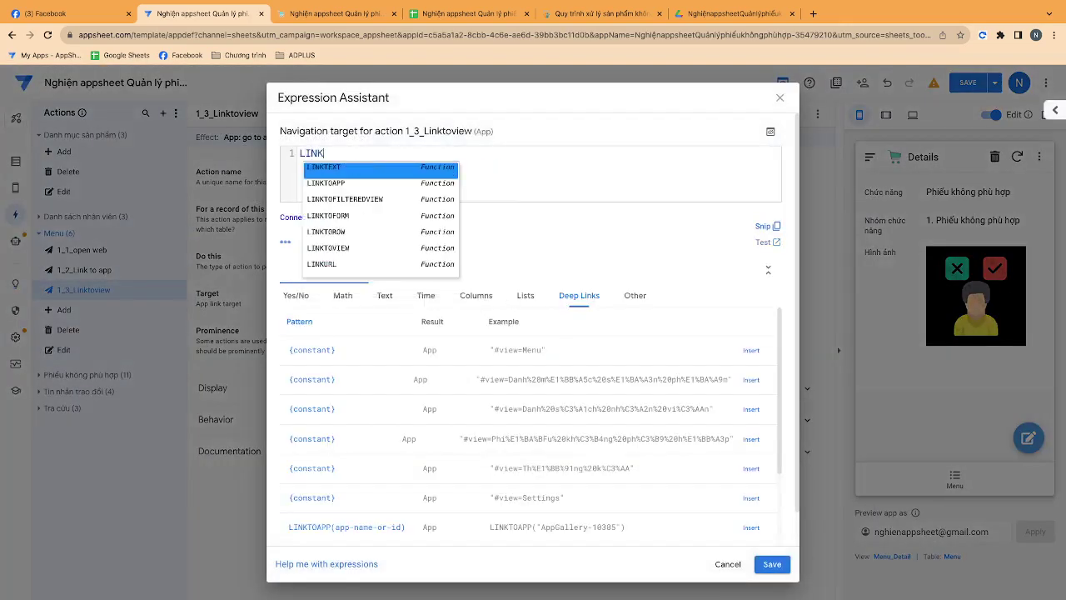
text(TOVIEW([)
text(Chú)
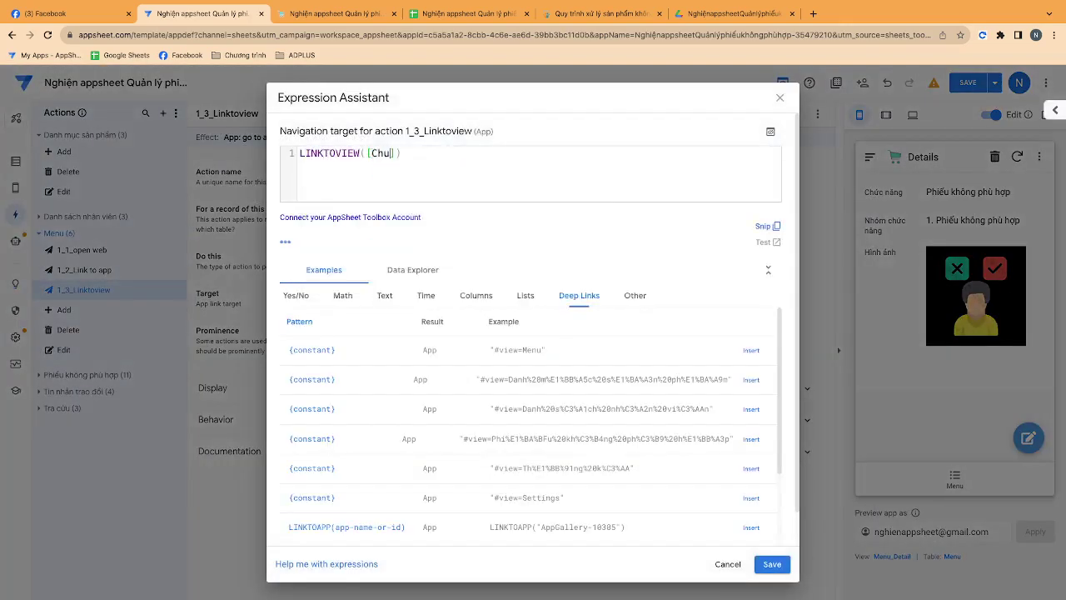
text(c dna)
key(BackSpace)
key(BackSpace)
key(BackSpace)
text(năng)
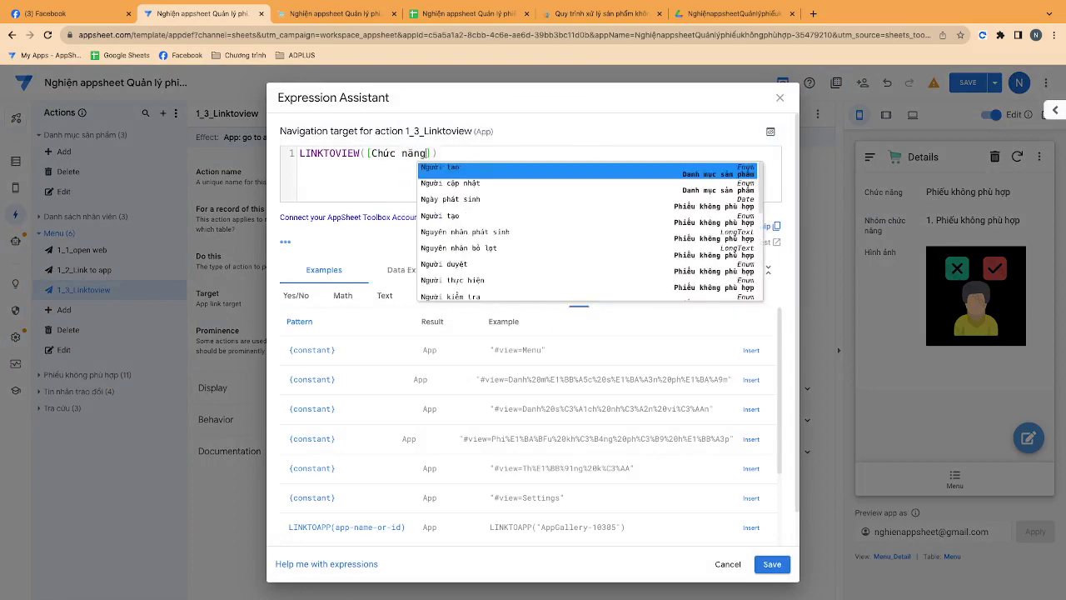
click(772, 564)
Leave the action's availability condition as true.
click(257, 414)
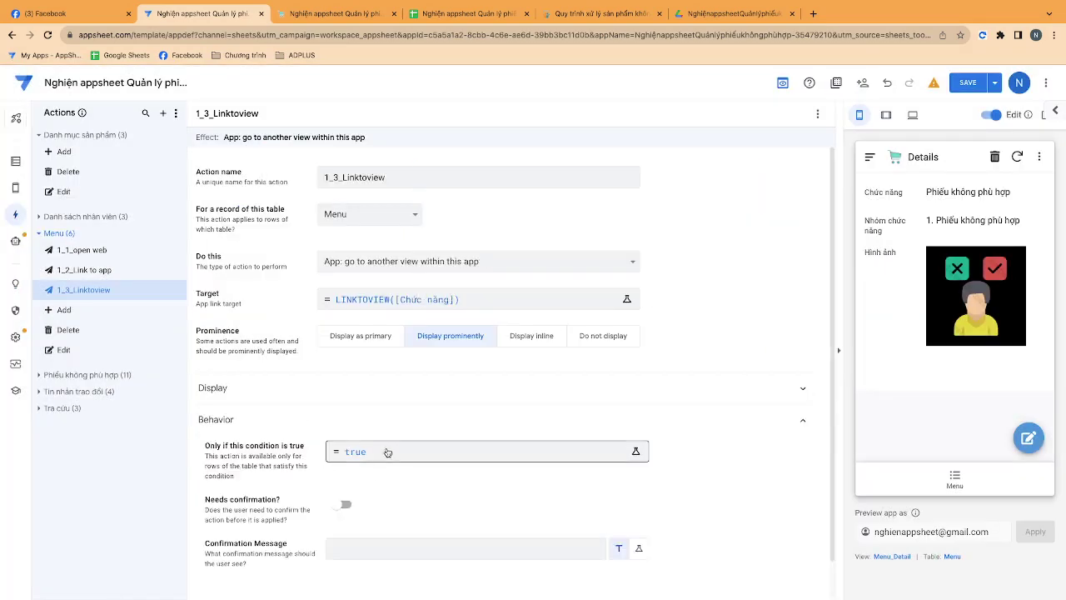
click(388, 453)
click(772, 564)
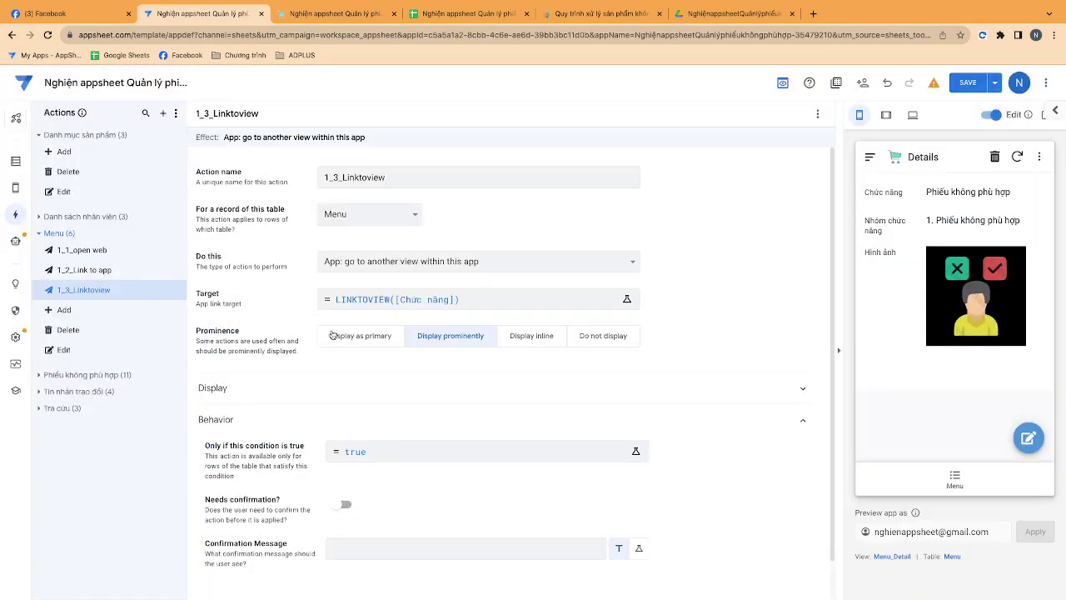
click(598, 336)
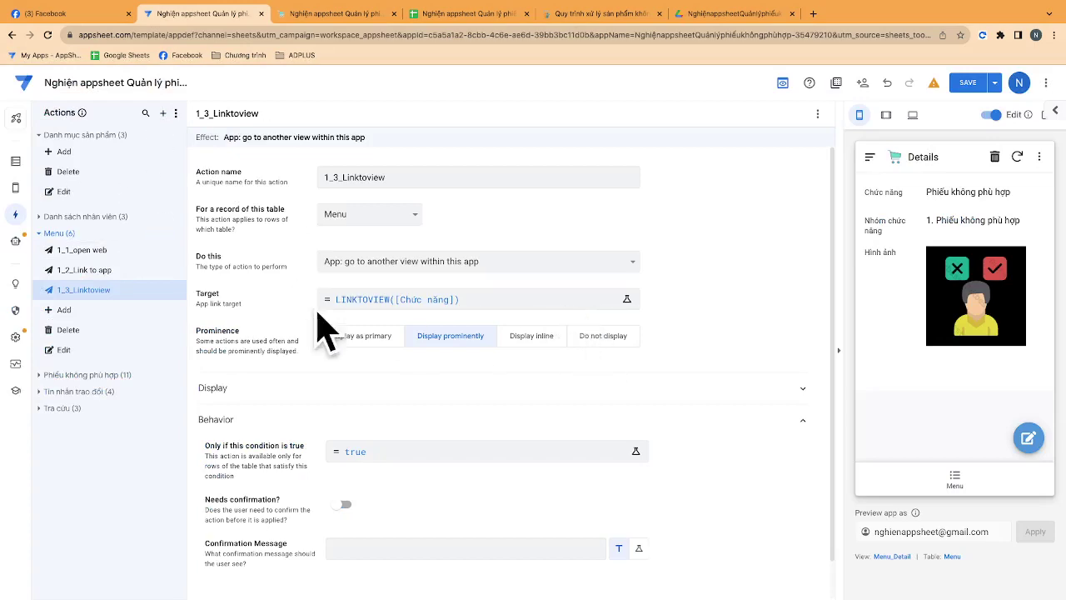
Create a new Menu action named 1_Group menu home.
click(167, 233)
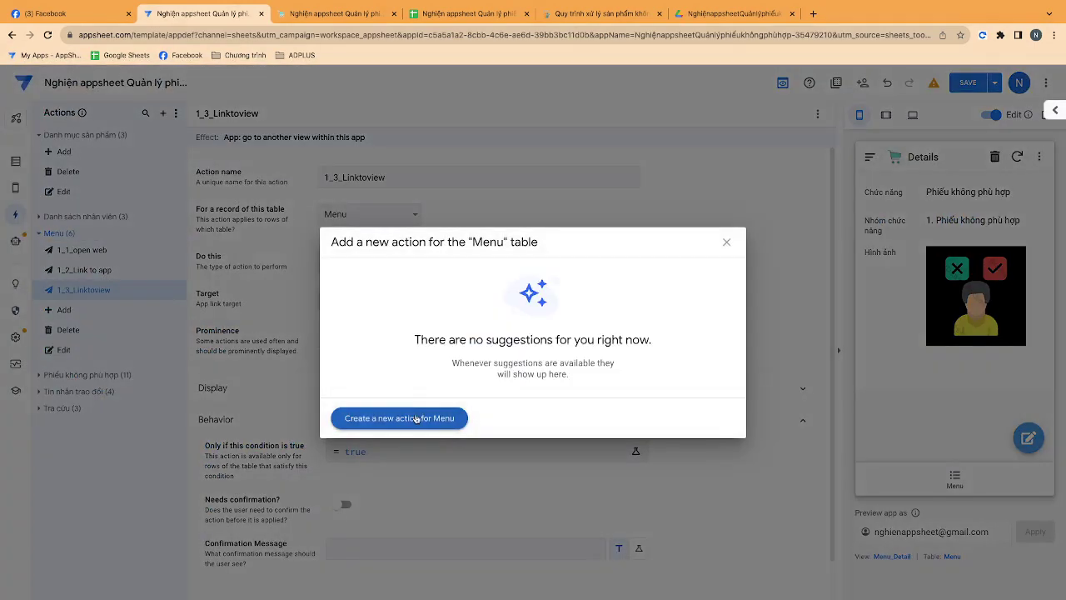
click(400, 417)
triple_click(390, 177)
text(1_Group menu home)
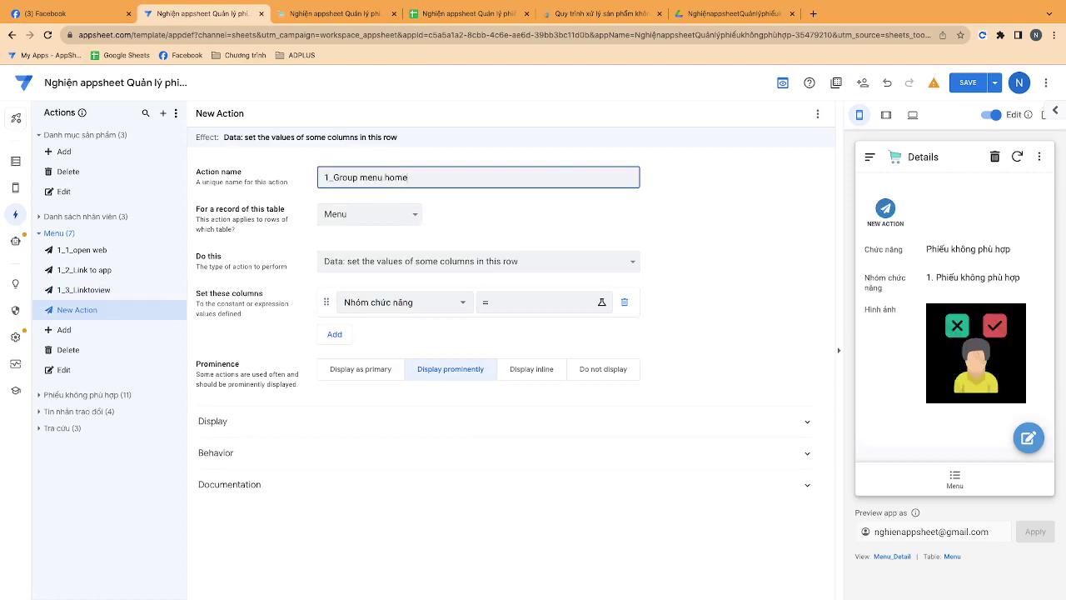
Make it a grouped action running 1_1_open web, 1_2_Link to app, 1_3_Linktoview, with Do not display prominence.
click(409, 258)
click(367, 336)
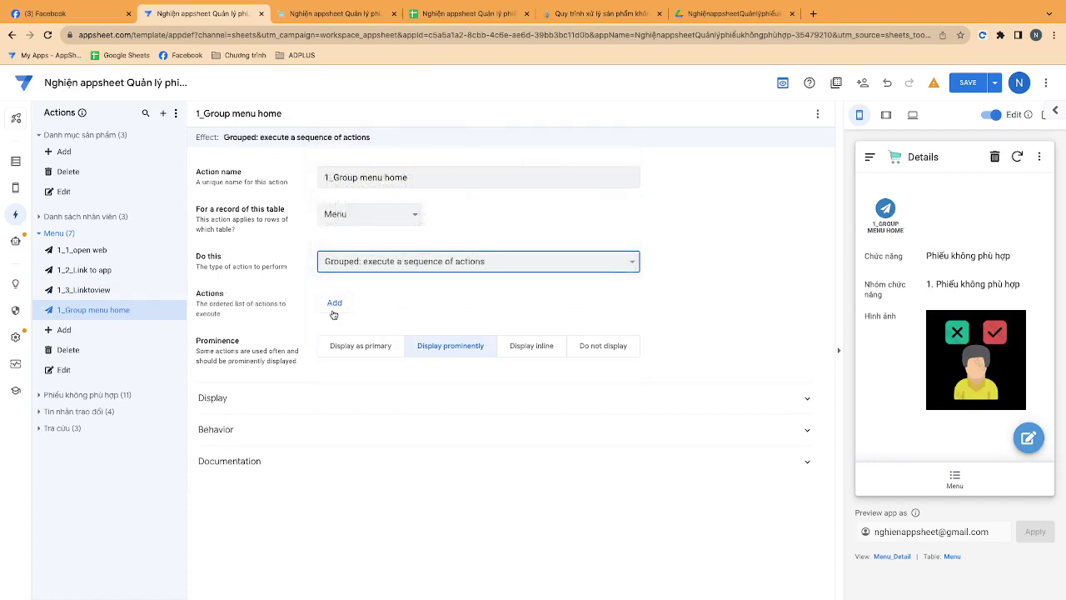
click(334, 307)
click(334, 334)
click(334, 362)
click(360, 302)
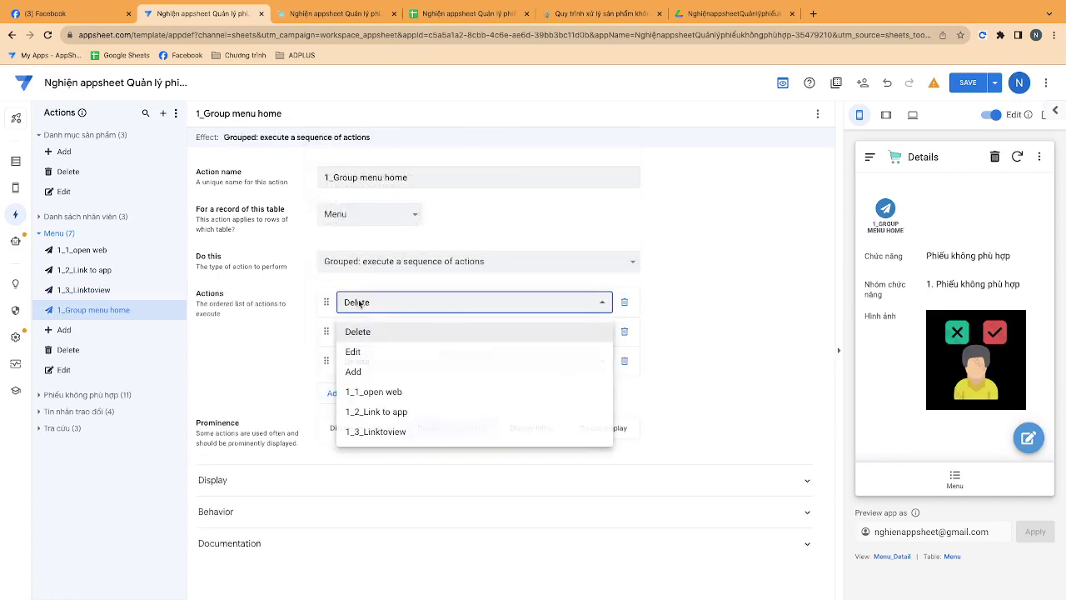
click(380, 392)
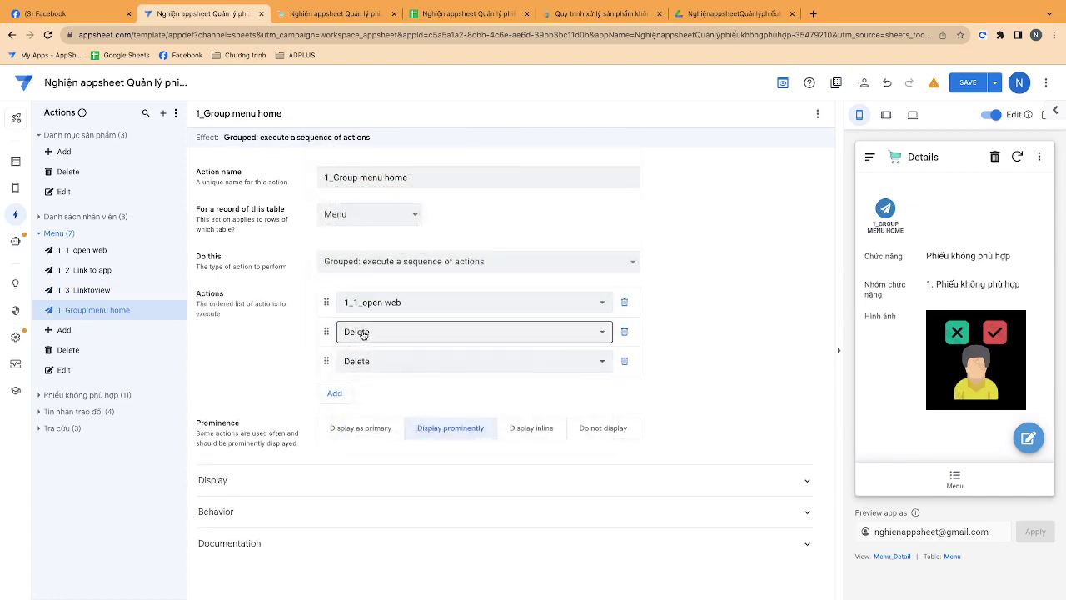
click(363, 334)
click(385, 441)
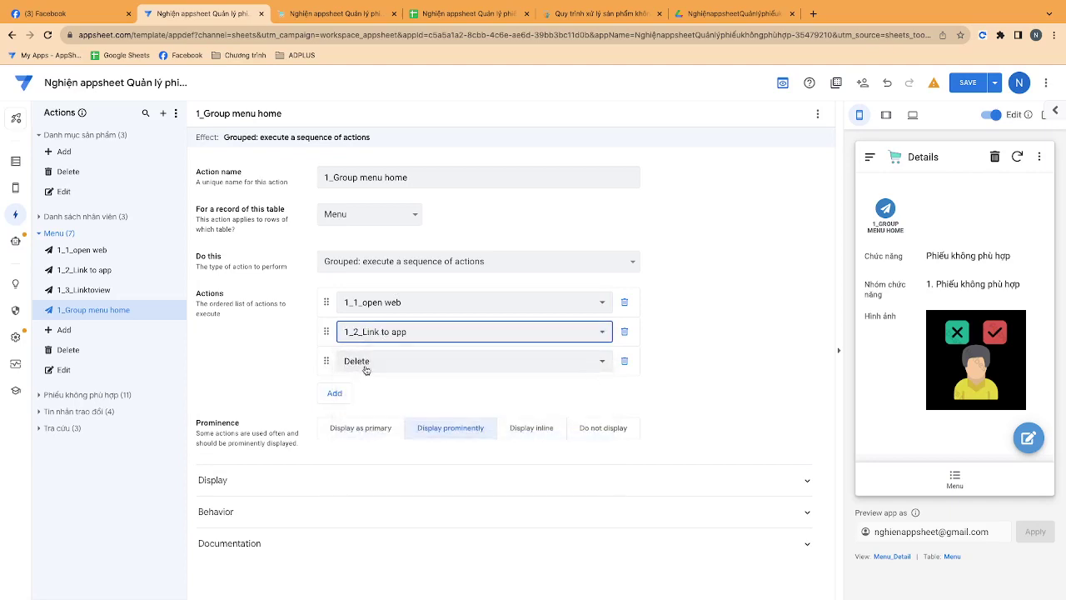
click(368, 363)
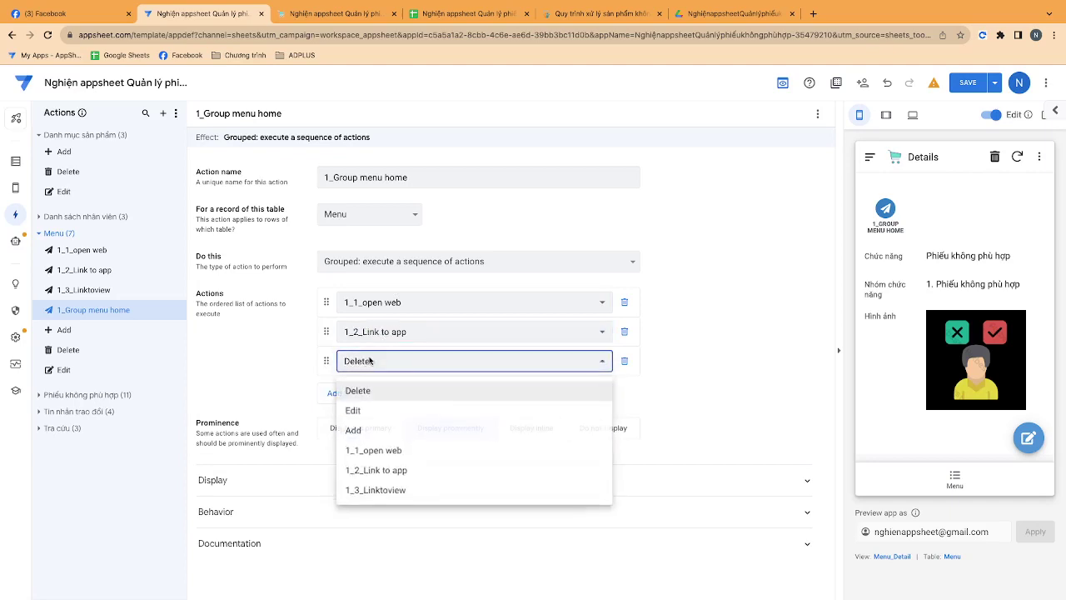
click(372, 491)
click(589, 428)
mouse_move(15, 187)
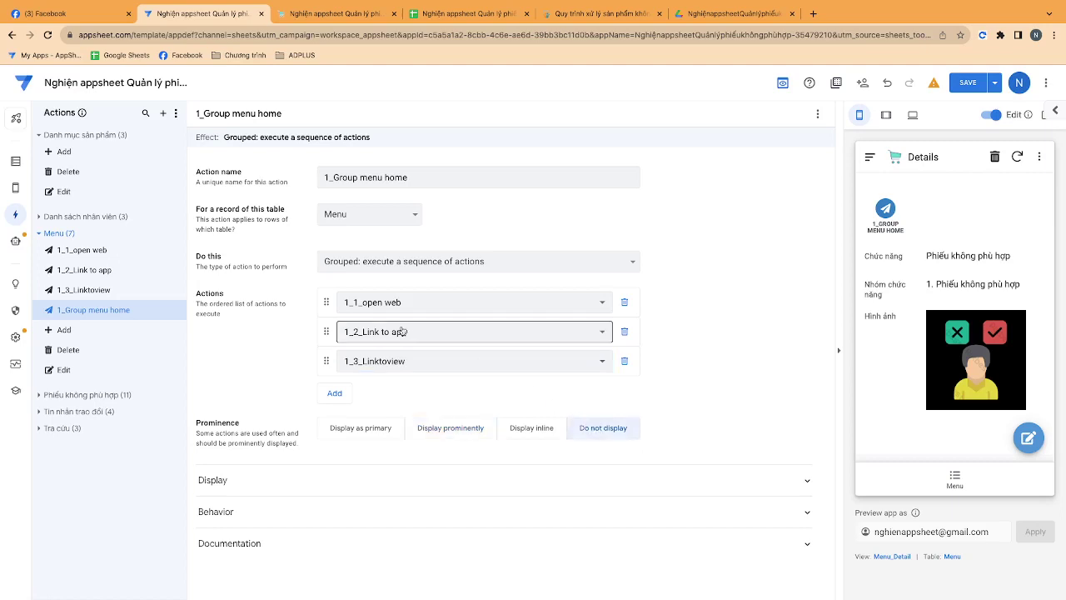
In the Menu view's card layout, show the Hình ảnh column as the card image.
click(51, 191)
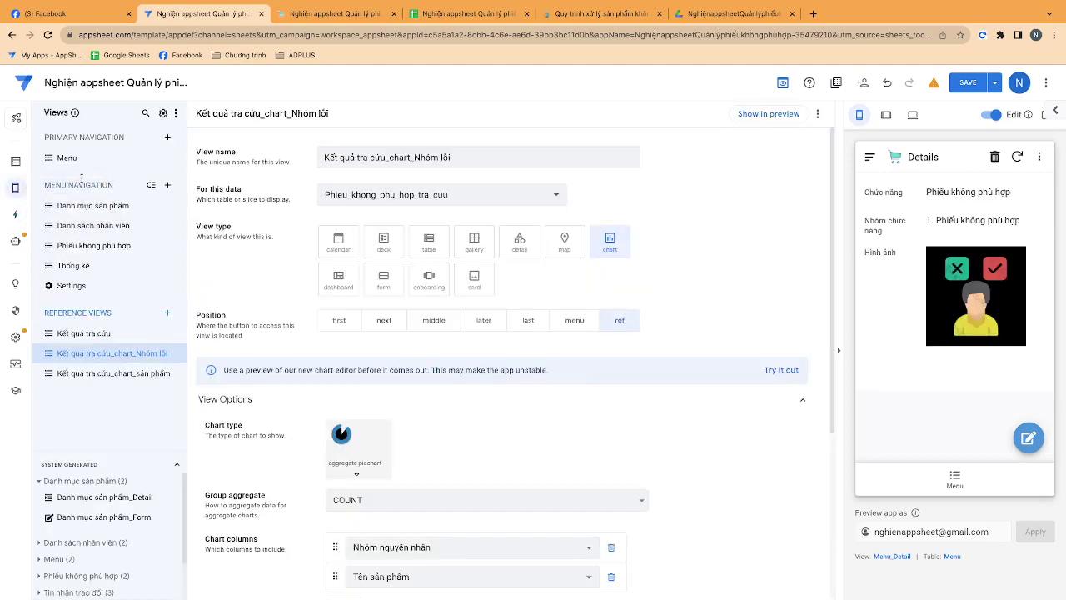
click(90, 158)
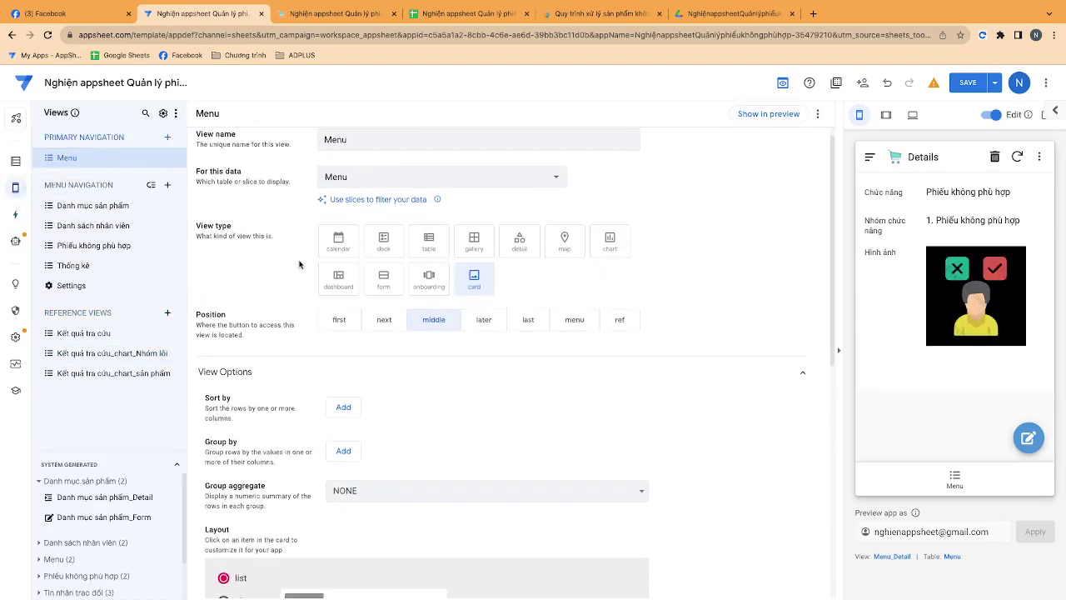
scroll(479, 379, down, 2)
click(304, 513)
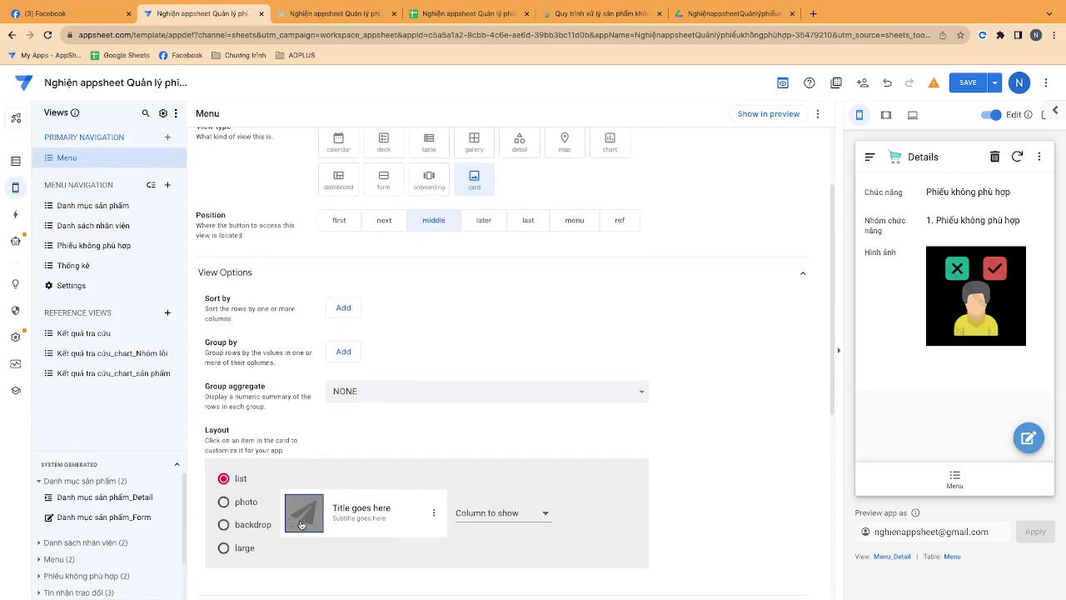
click(511, 520)
click(501, 534)
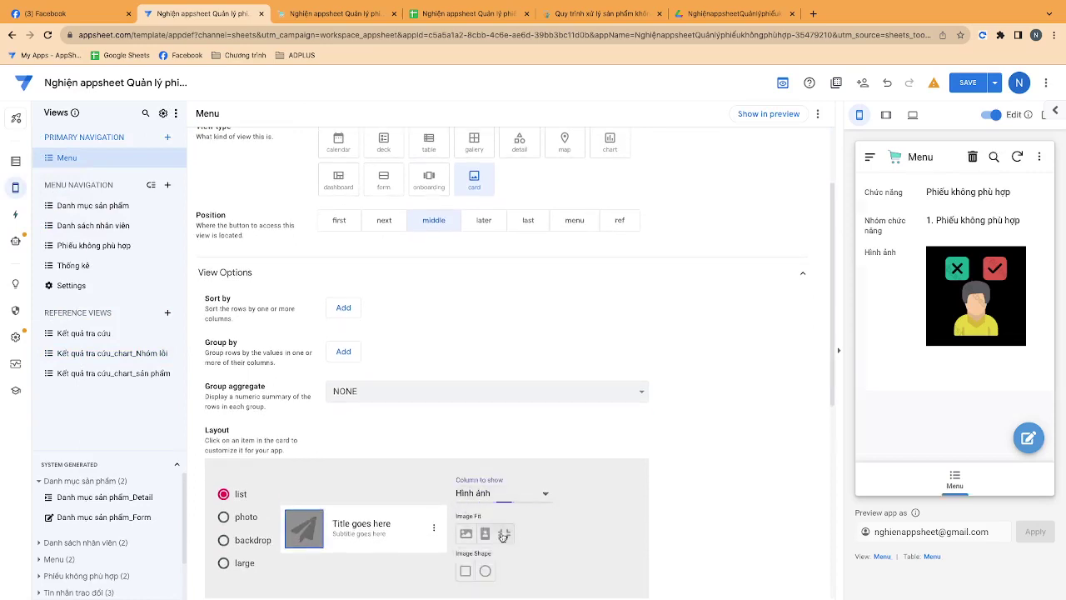
Keep Chức năng as the card title and set the subtitle to Mô tả.
click(369, 530)
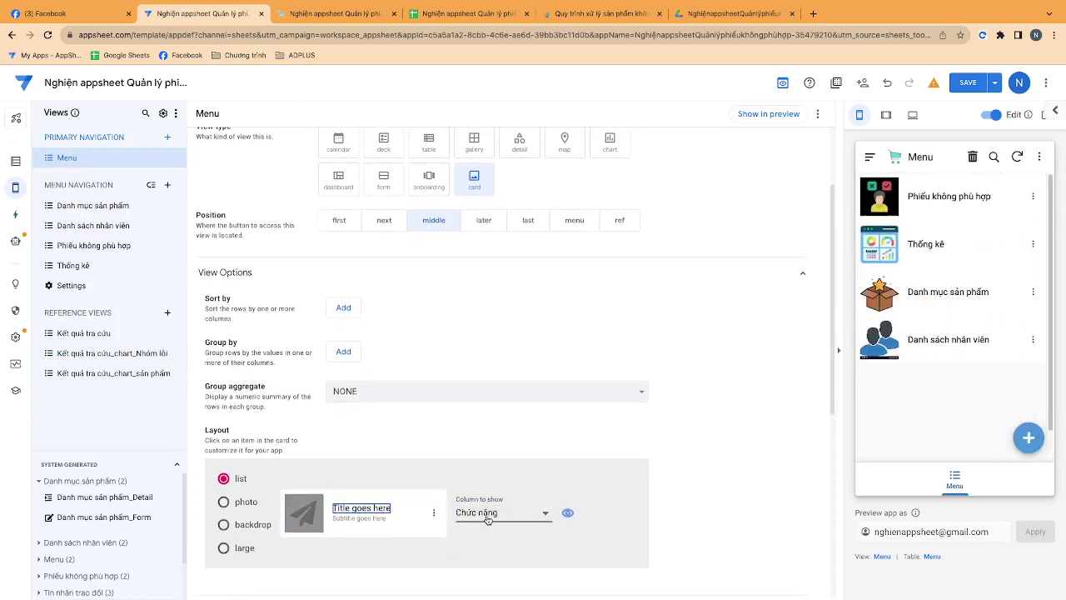
click(487, 511)
click(367, 523)
click(360, 519)
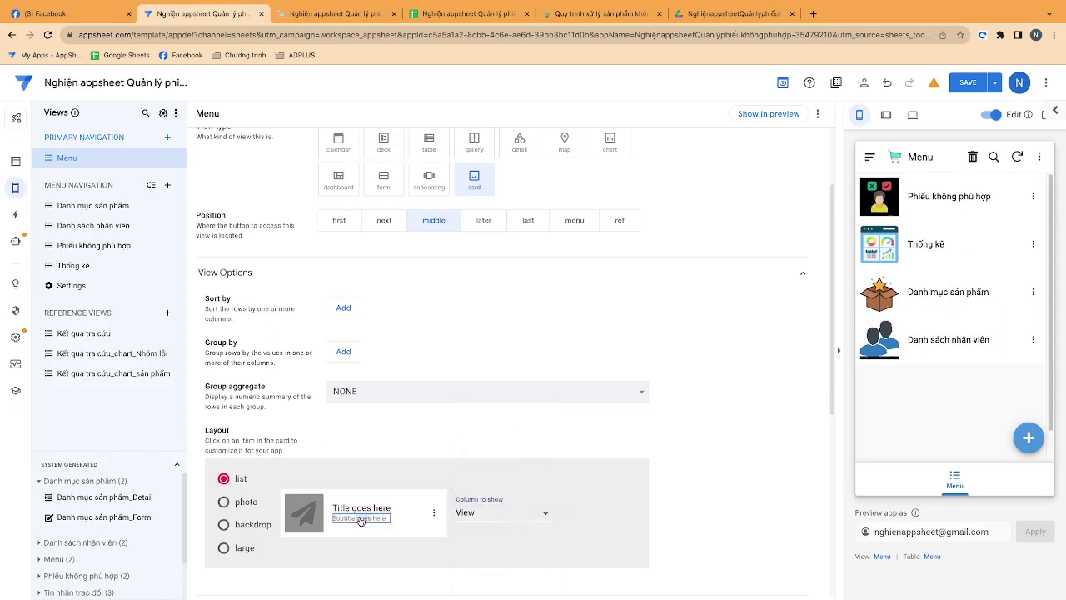
click(361, 507)
click(363, 518)
click(498, 521)
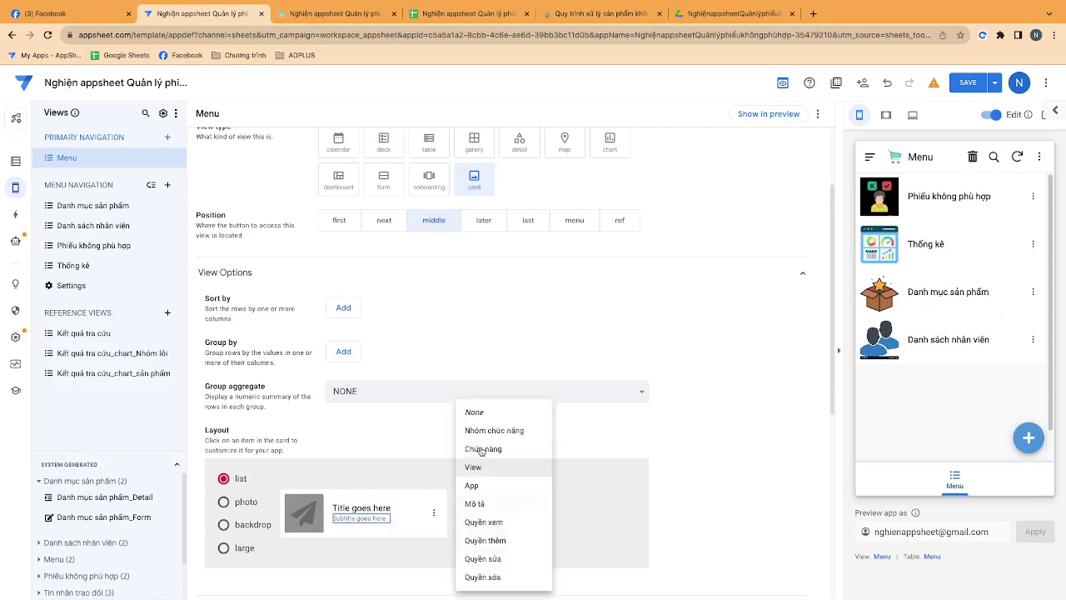
click(475, 505)
click(748, 456)
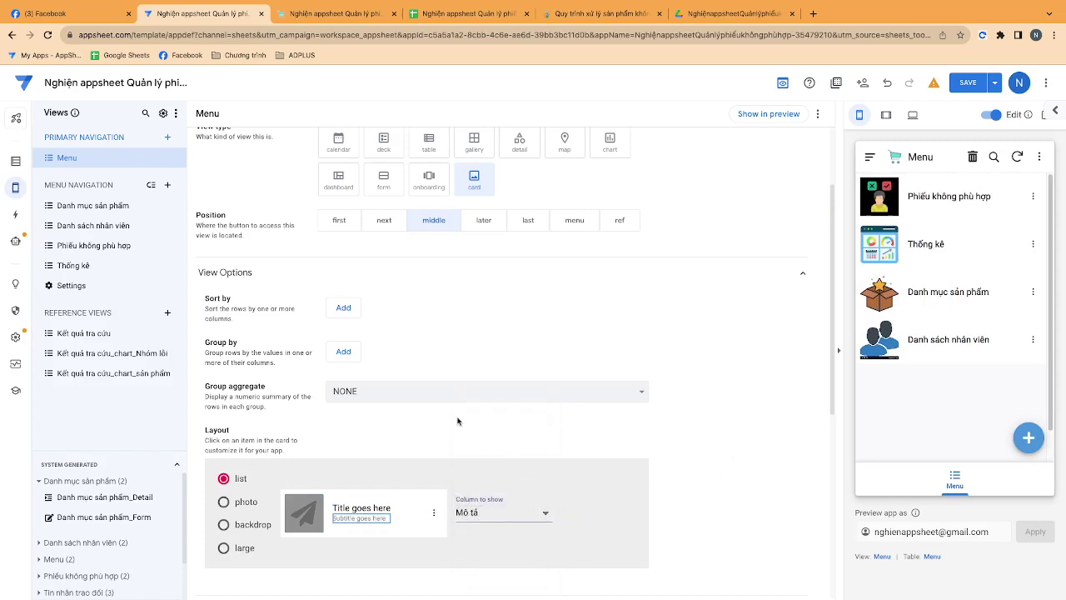
Set the card's on-click action to 1_Group menu home.
click(440, 521)
click(472, 513)
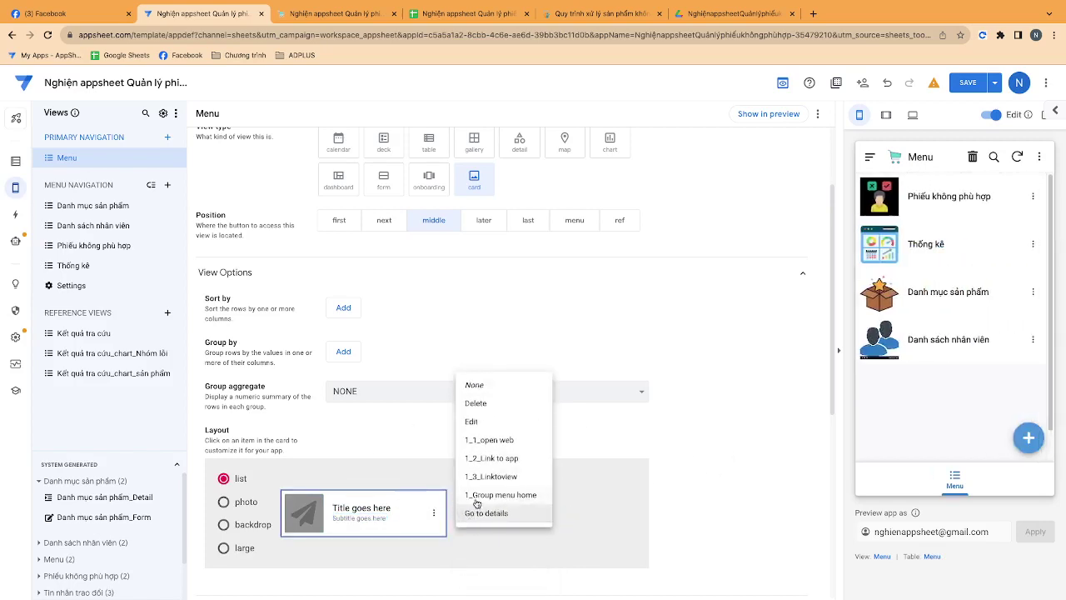
click(476, 499)
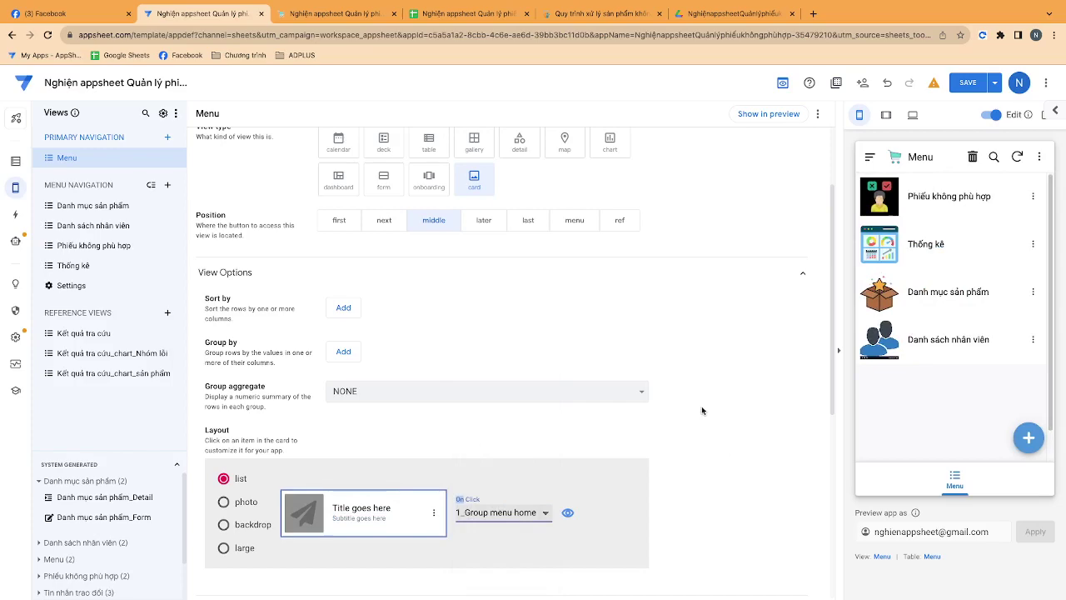
click(15, 161)
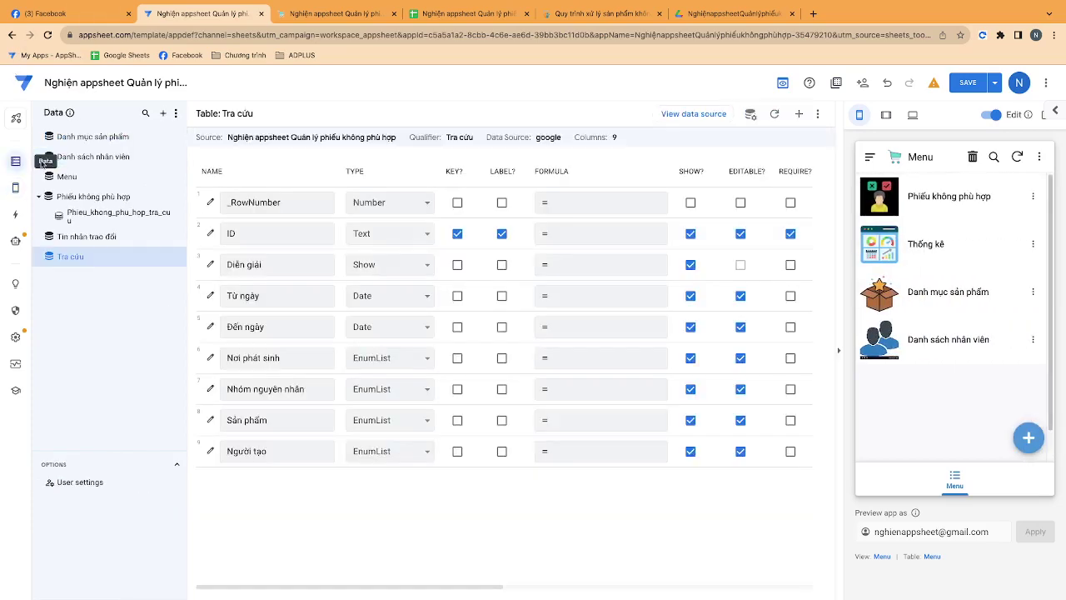
Regenerate the Menu table's structure in Data and confirm the Regenerate dialog.
click(91, 177)
click(775, 114)
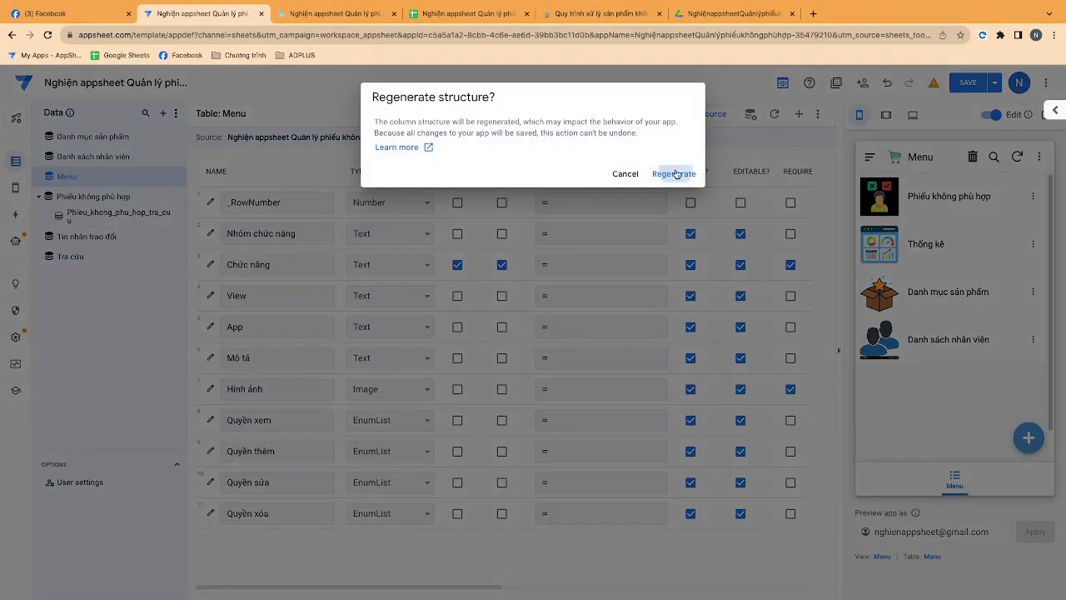
click(676, 173)
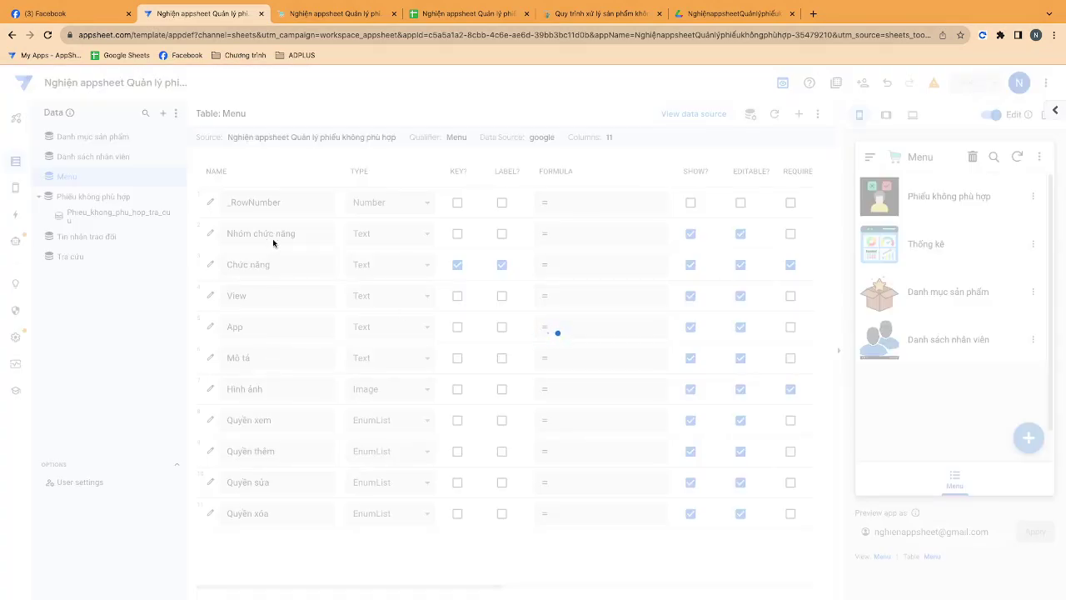
Sync the running app to check the Menu cards, then return to the editor's Menu table.
click(358, 16)
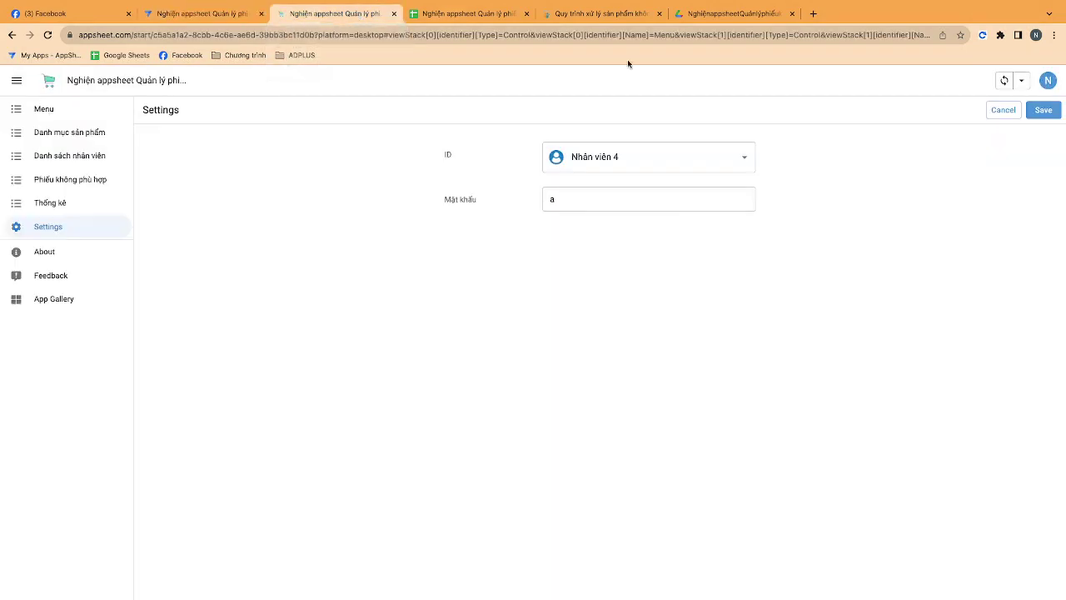
click(1003, 110)
click(1004, 81)
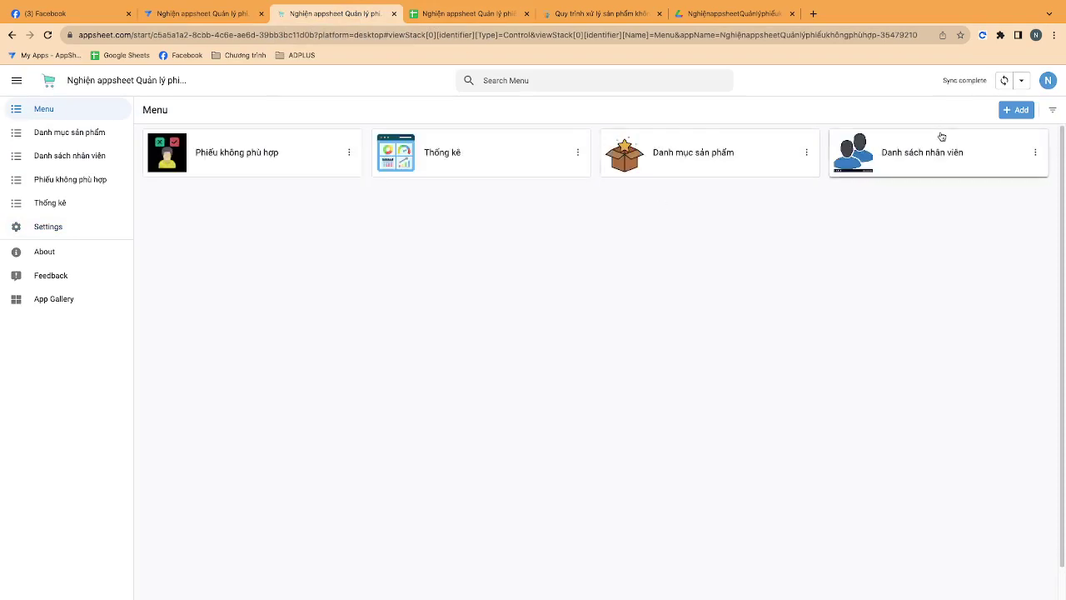
click(1000, 86)
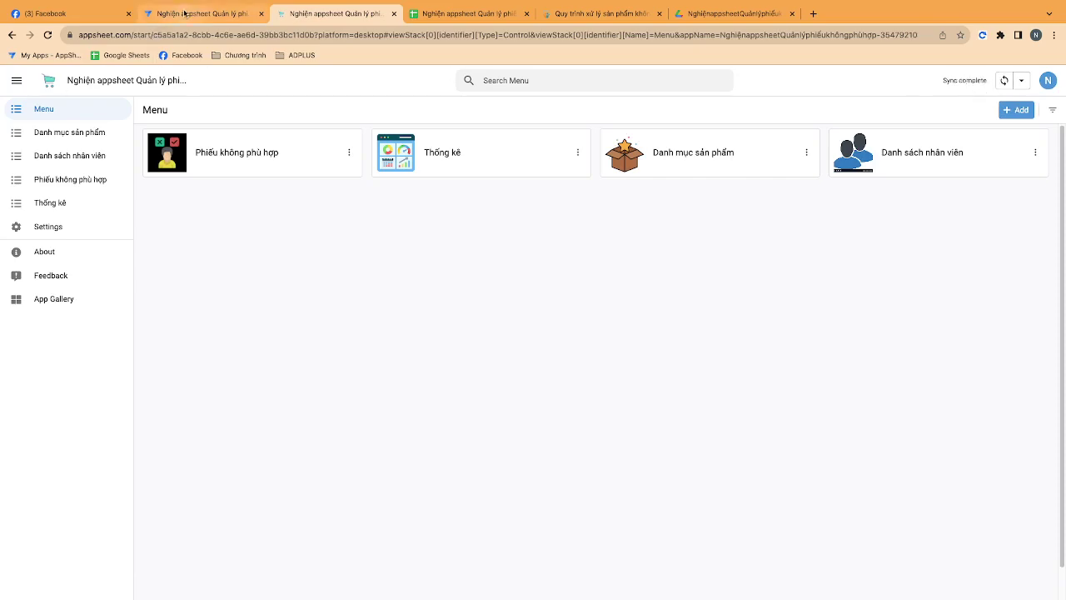
click(449, 14)
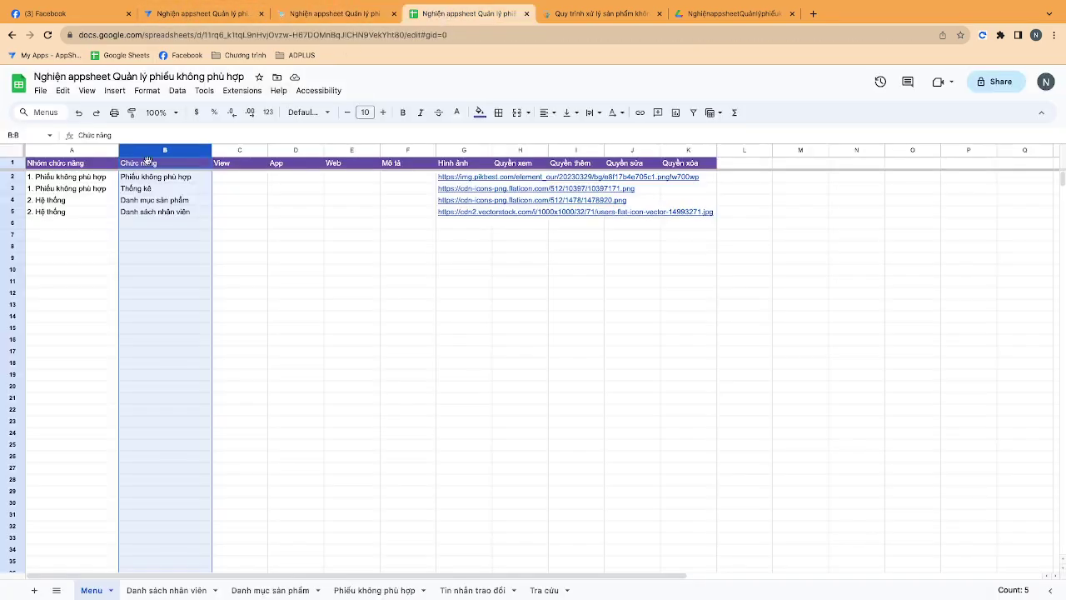
click(208, 14)
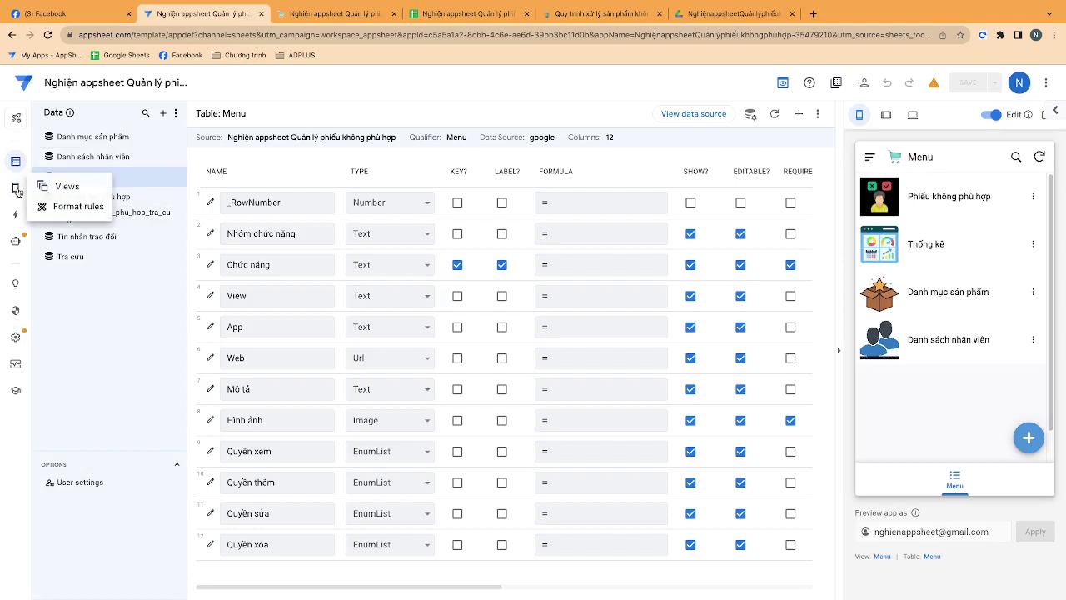
Group the Menu view by Nhóm chức năng with a COUNT aggregate and save it.
click(67, 184)
scroll(318, 357, down, 1)
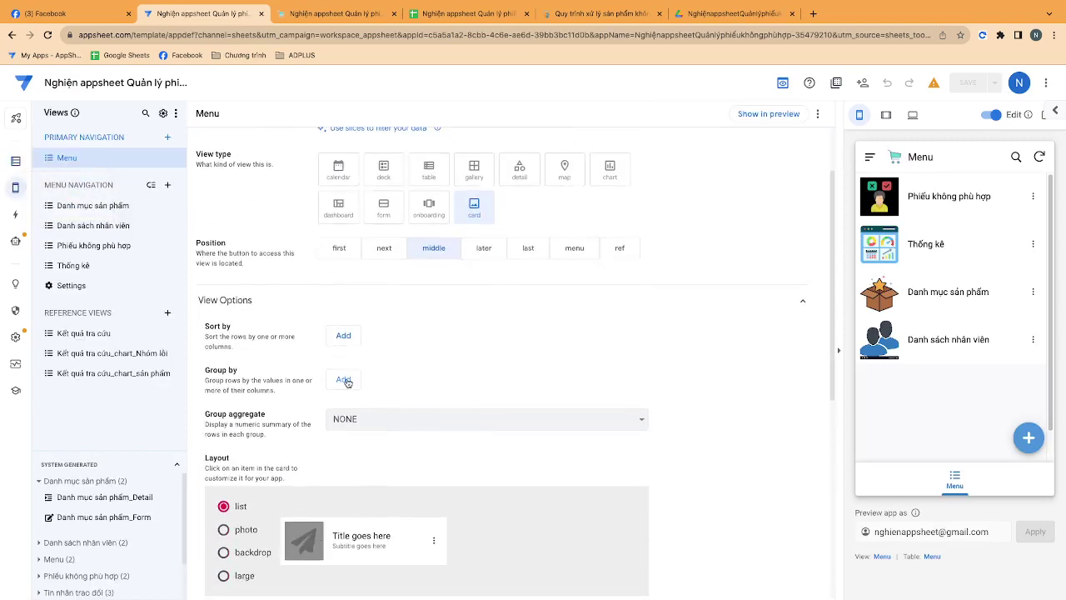
click(344, 379)
click(388, 379)
click(384, 379)
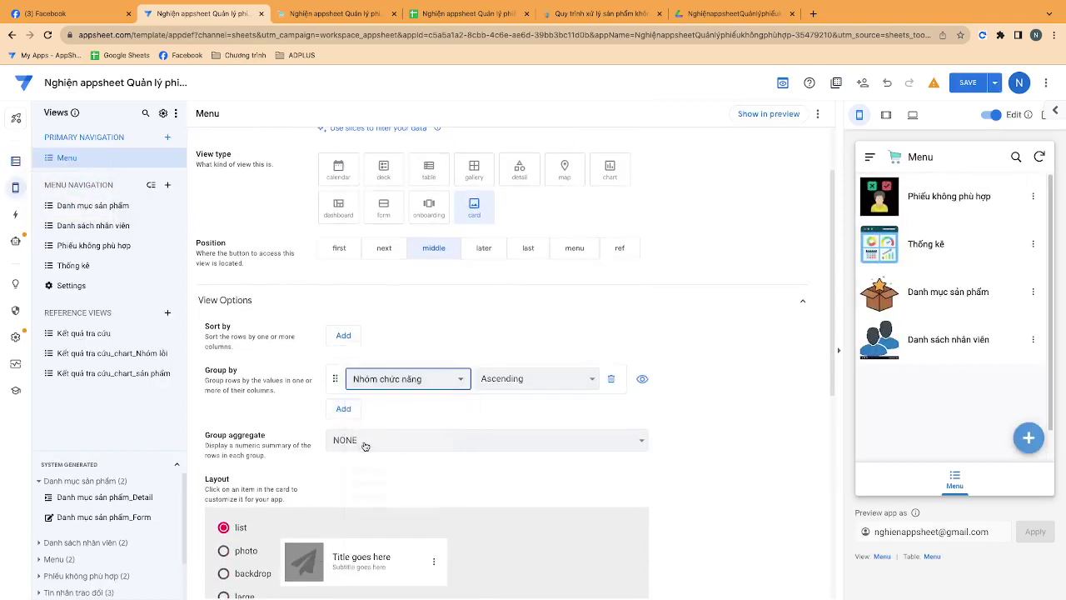
click(362, 442)
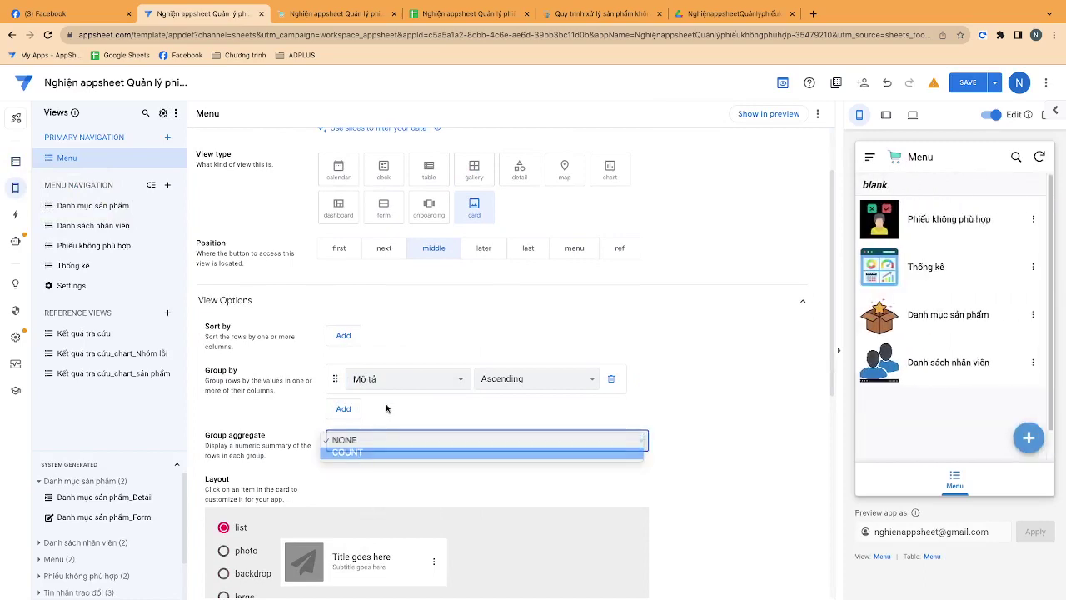
click(348, 453)
click(386, 383)
click(386, 377)
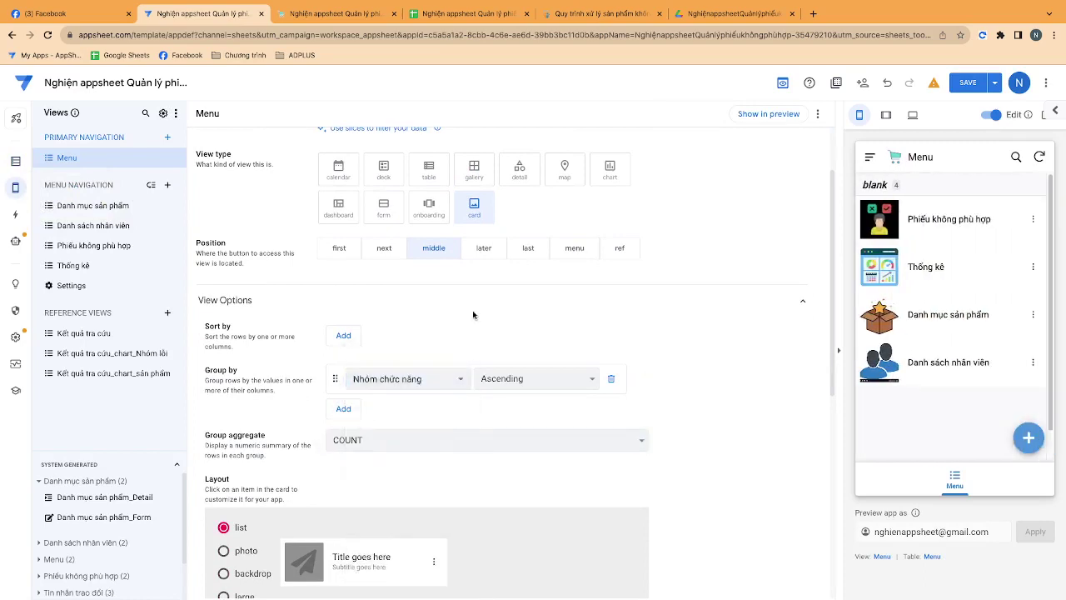
click(968, 82)
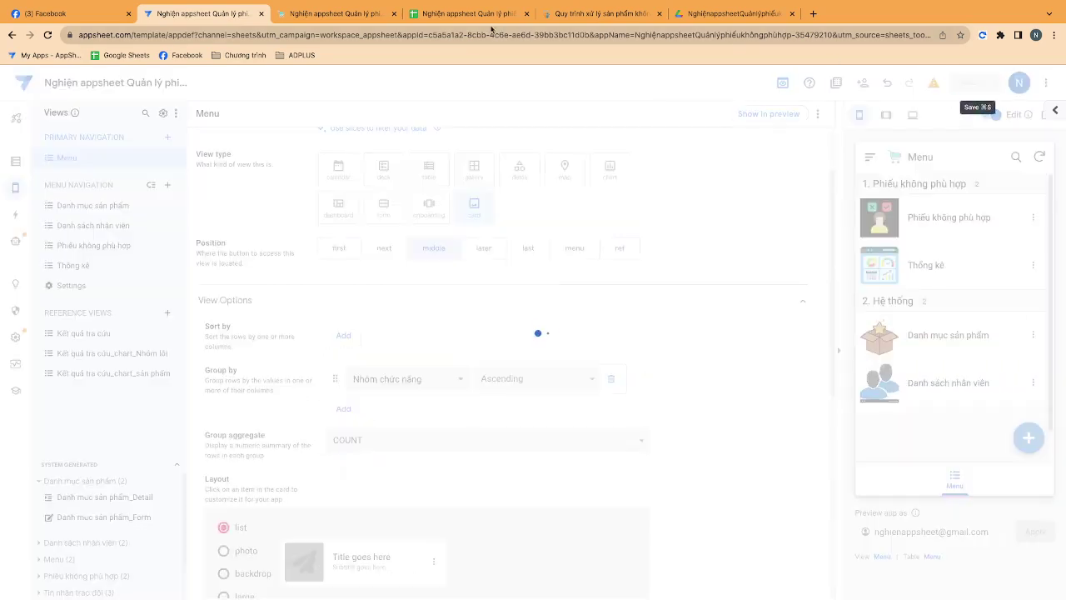
Sync the running app to load the grouped Menu cards and open the Phiếu không phù hợp card.
click(323, 15)
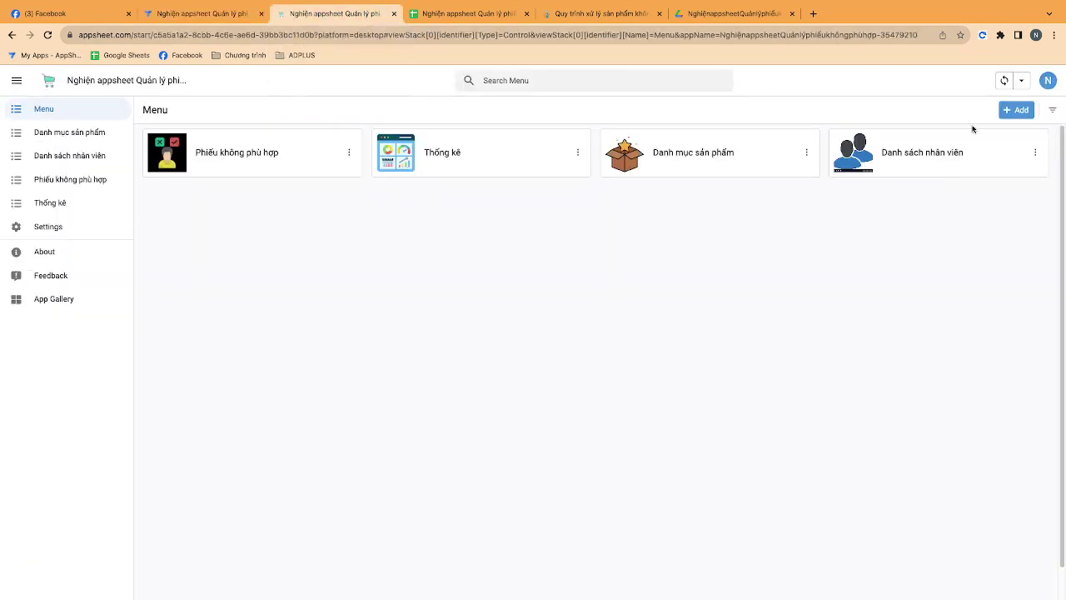
click(1004, 82)
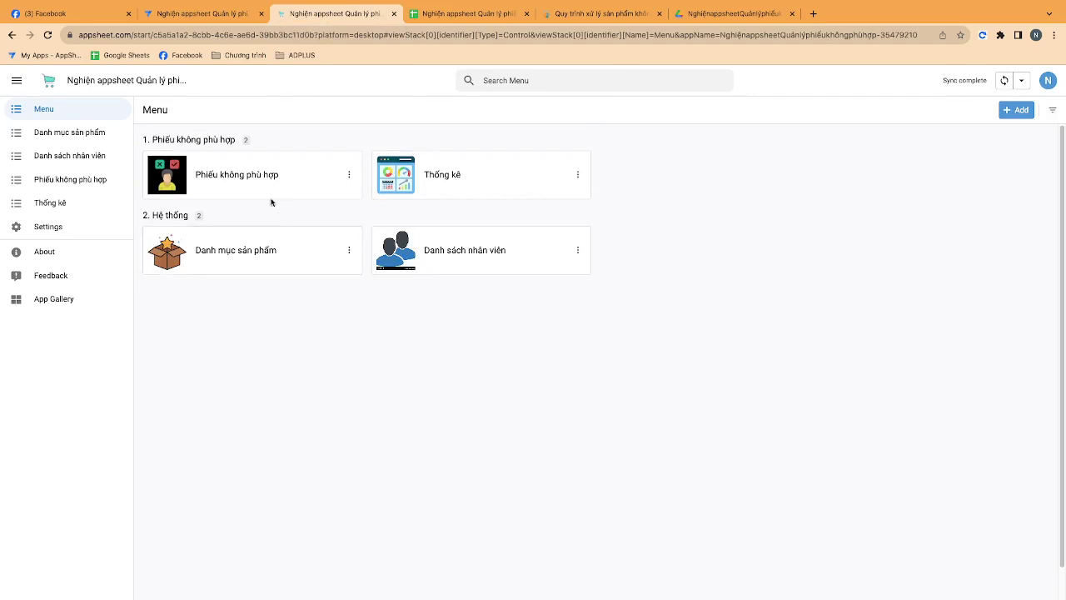
click(253, 180)
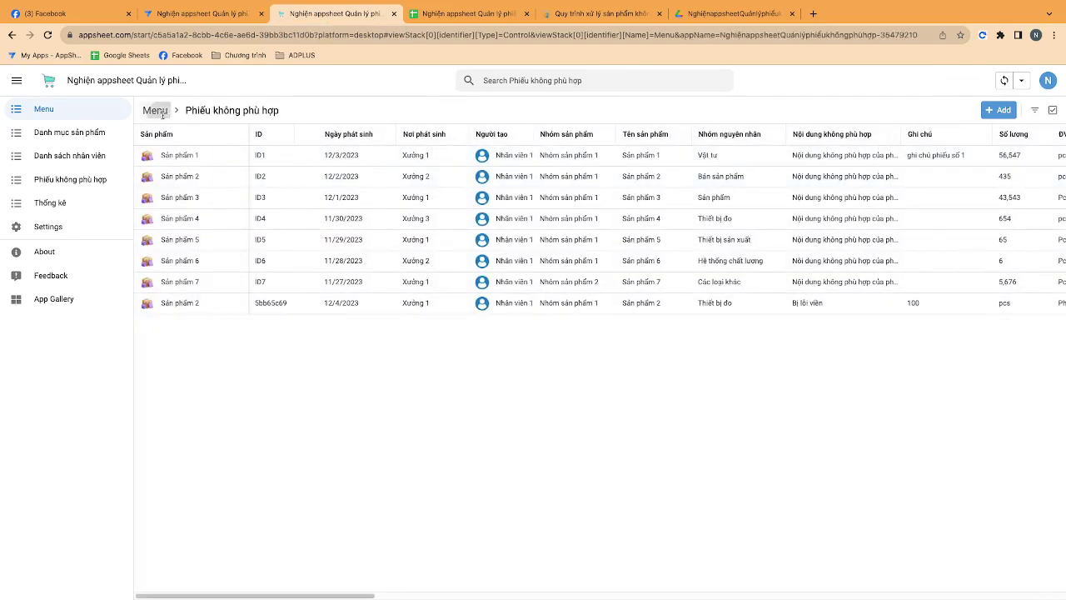
click(155, 110)
Try the Thống kê, Danh mục sản phẩm and Danh sách nhân viên cards, then return to the editor.
click(466, 197)
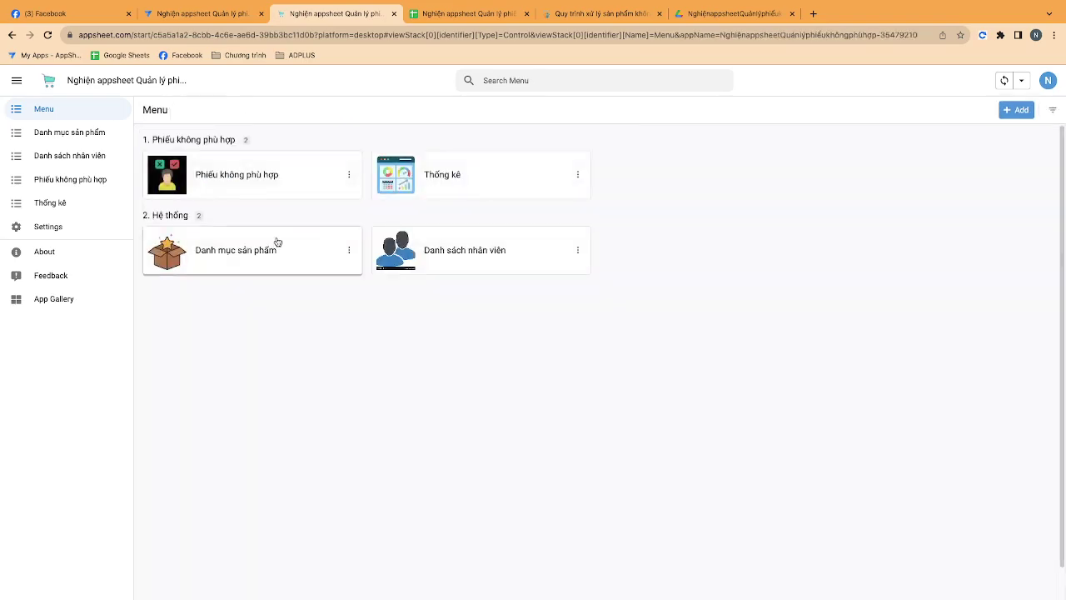
click(276, 243)
click(167, 110)
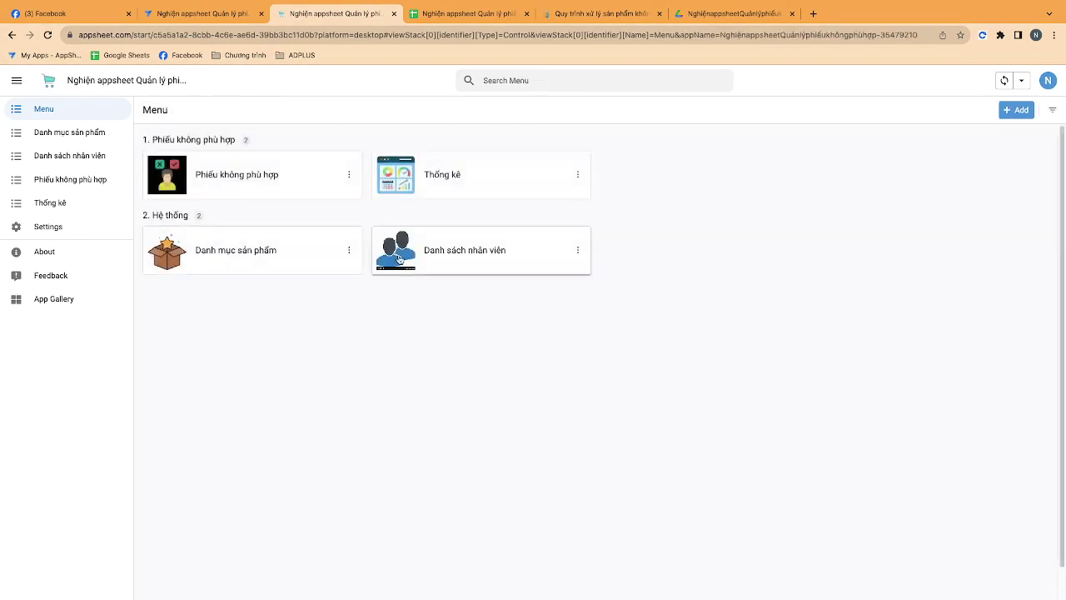
click(400, 250)
click(162, 111)
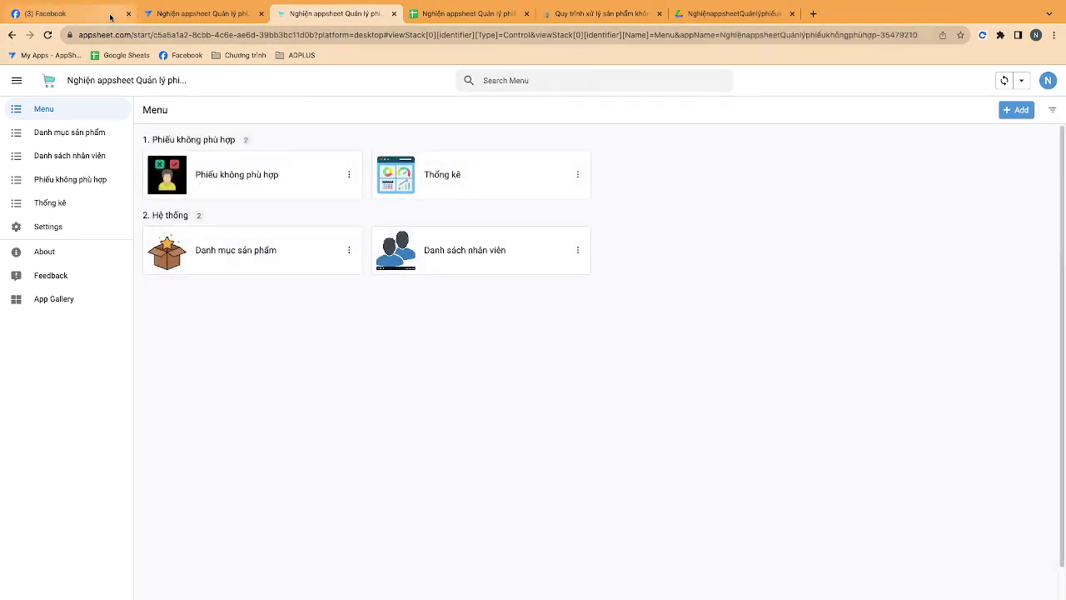
click(169, 13)
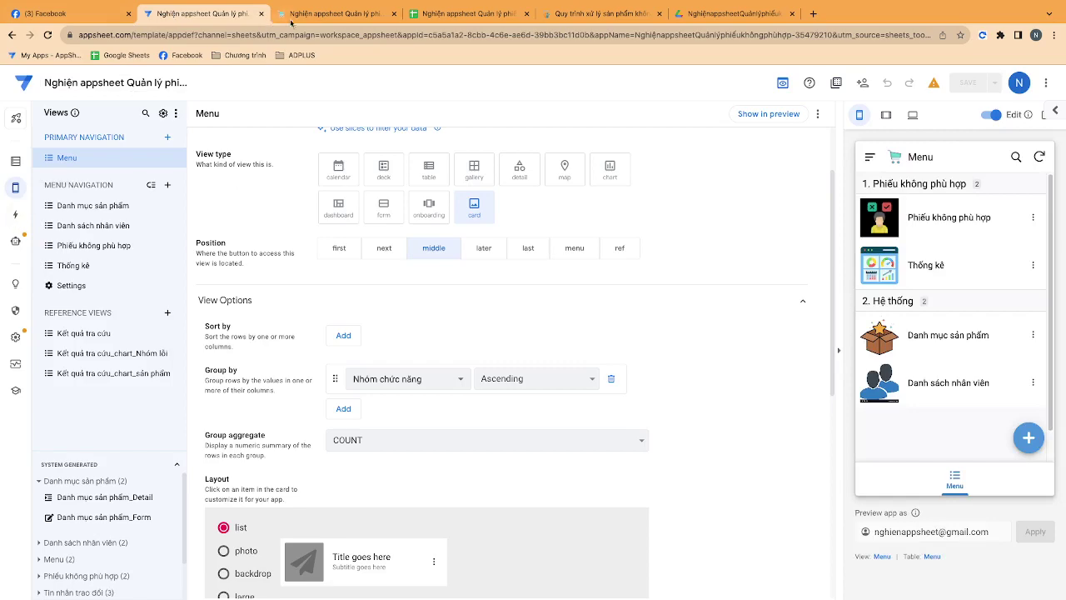
click(333, 13)
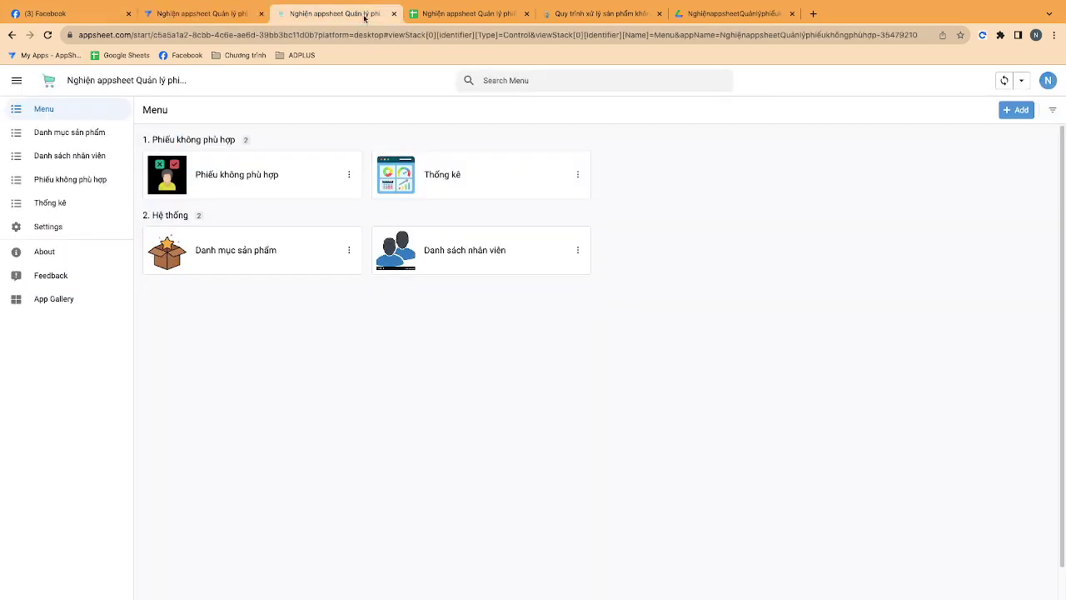
click(188, 15)
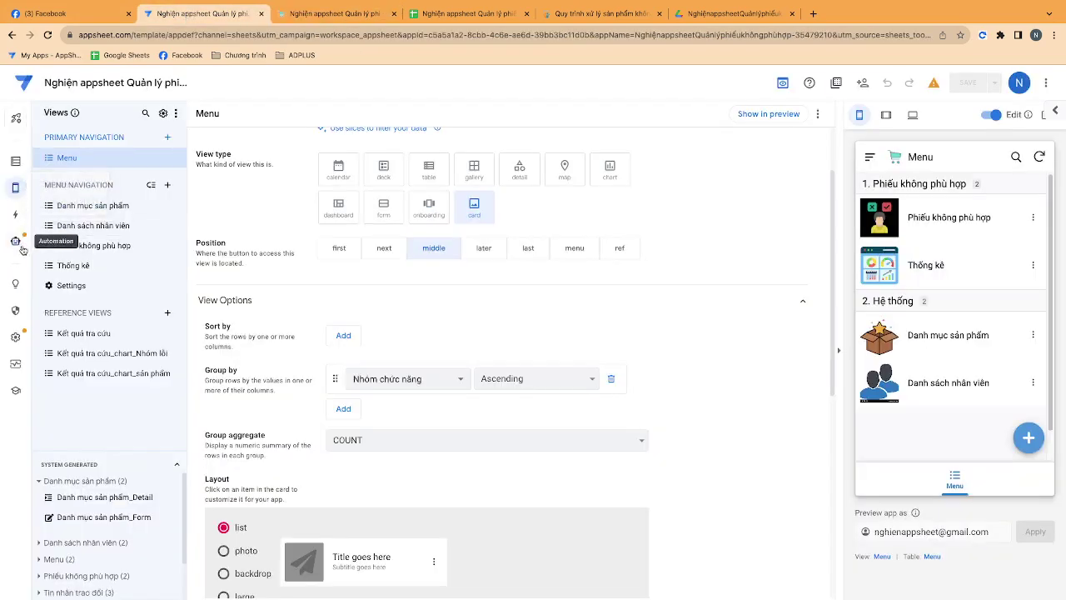
Set the Position of the Danh mục sản phẩm and Danh sách nhân viên views to ref.
click(100, 205)
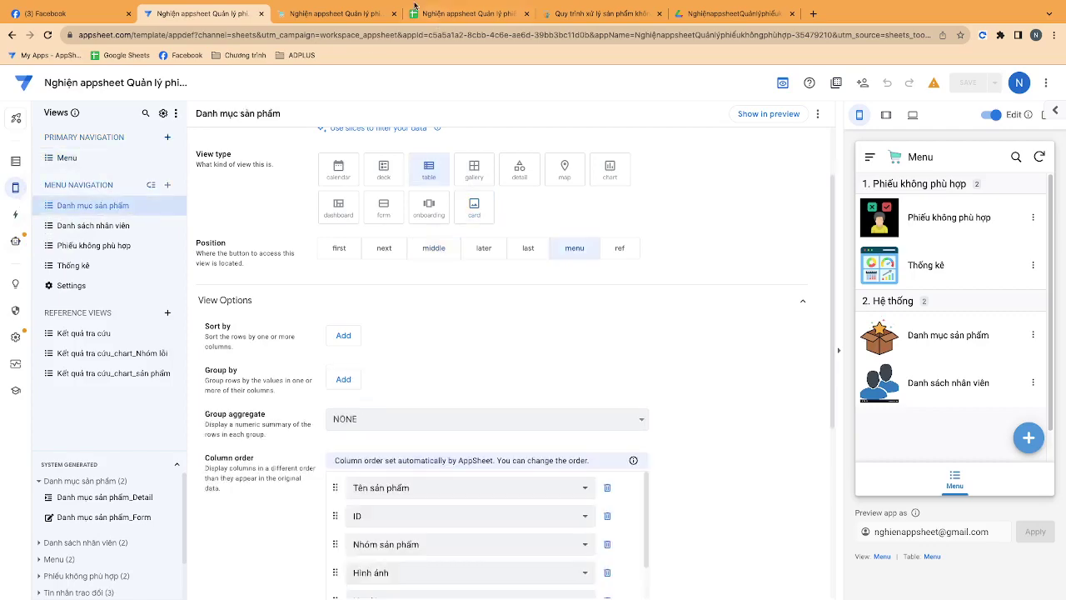
click(333, 13)
click(194, 22)
click(620, 251)
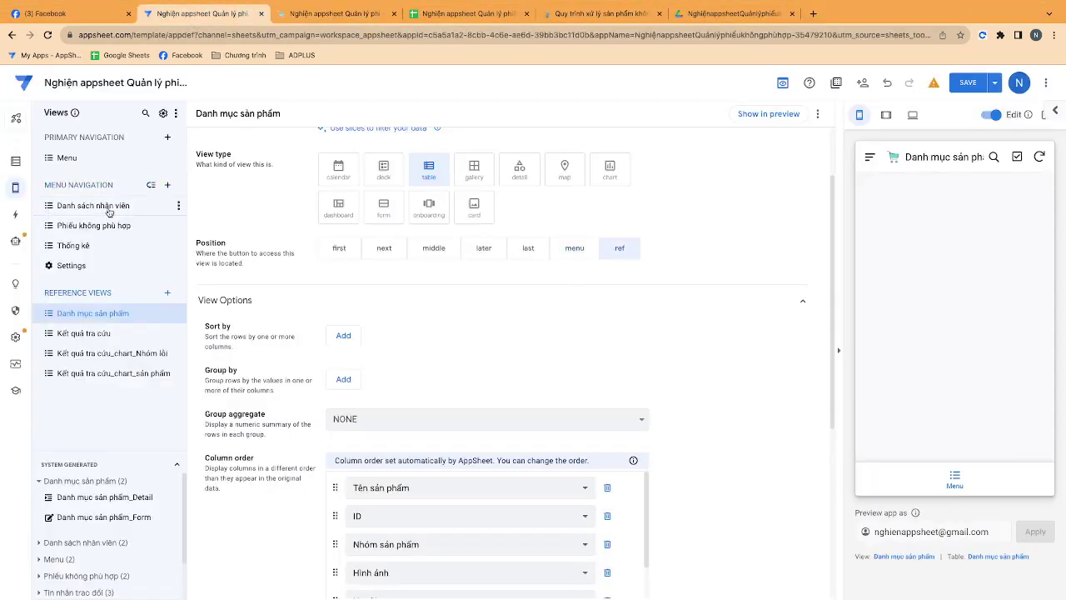
click(622, 253)
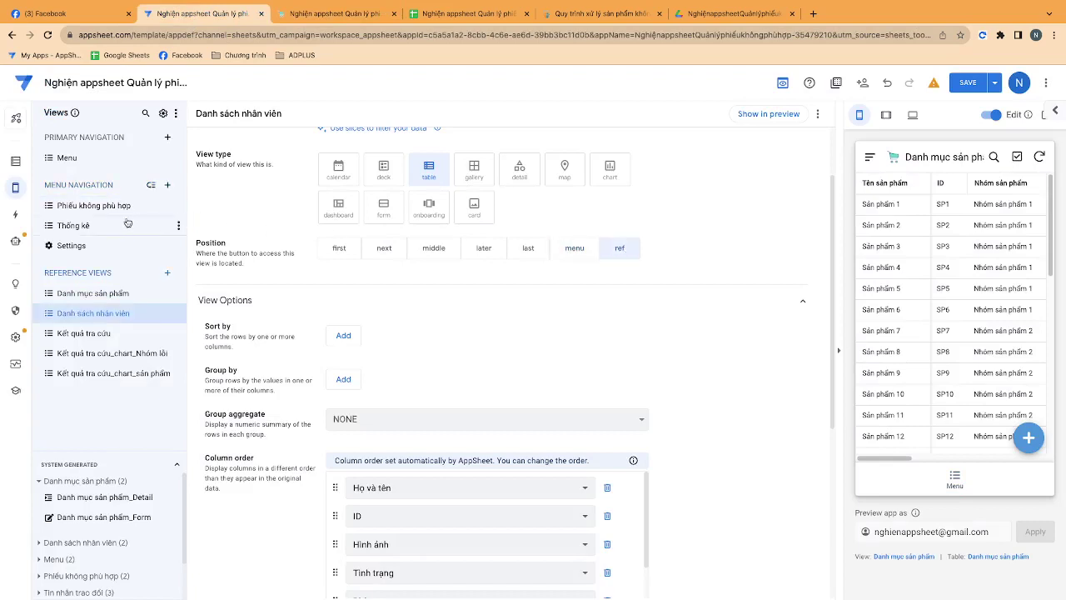
Set the Position of the Phiếu không phù hợp and Thống kê views to ref.
click(182, 208)
click(621, 250)
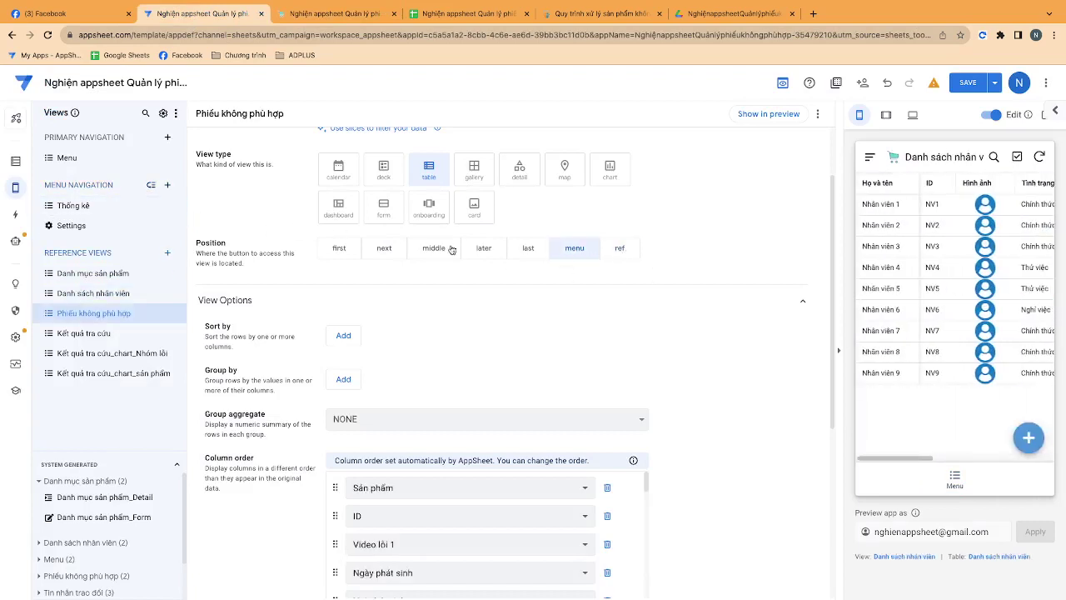
click(97, 209)
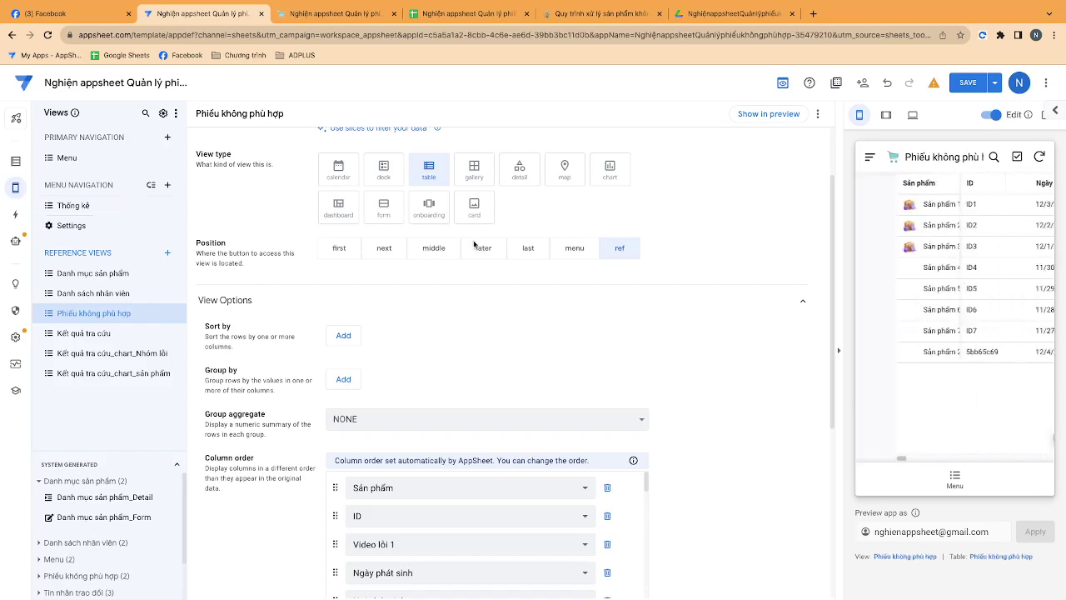
click(622, 194)
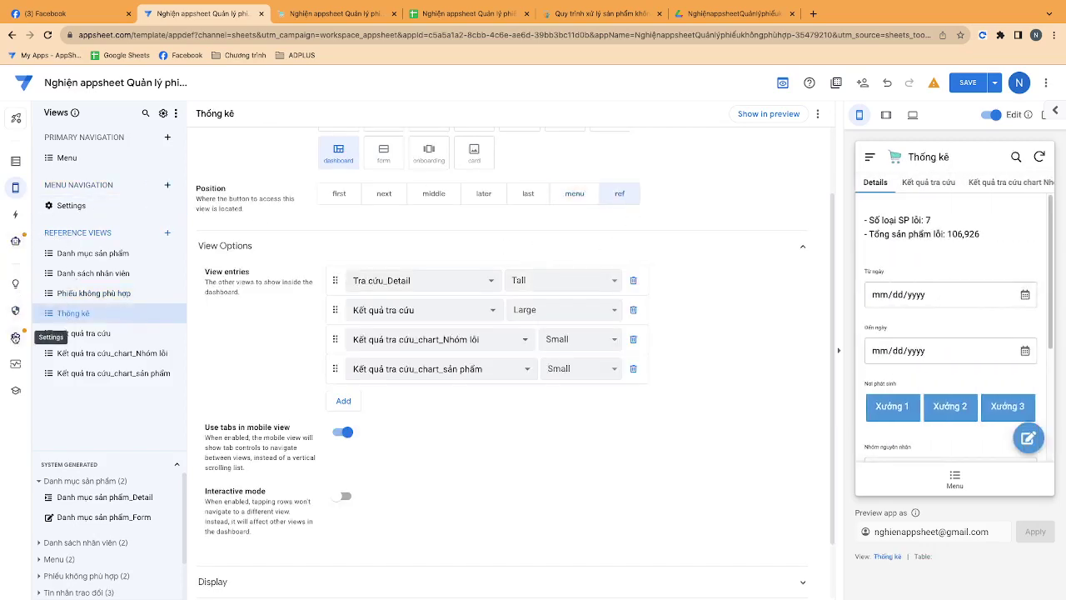
click(15, 337)
On the Views: General page, change the Starting view from Menu to User Settings.
click(70, 257)
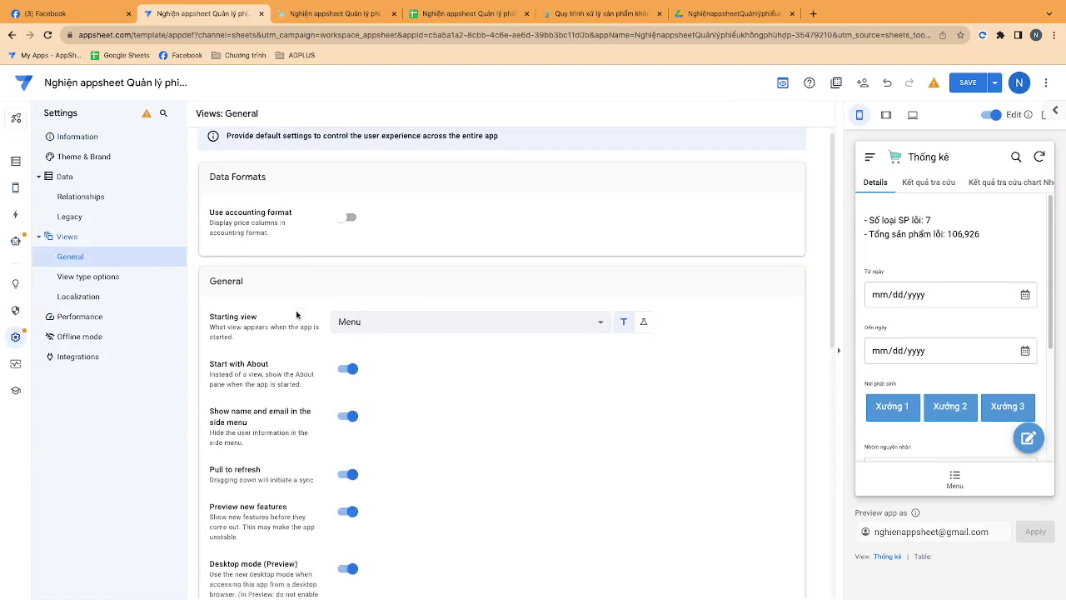
triple_click(247, 240)
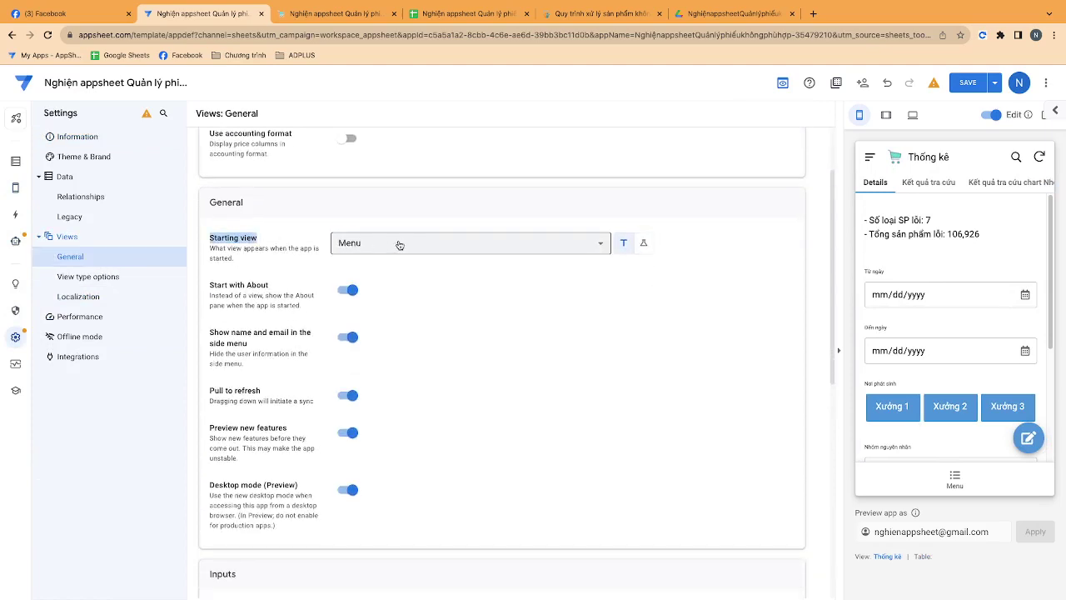
click(399, 243)
click(371, 577)
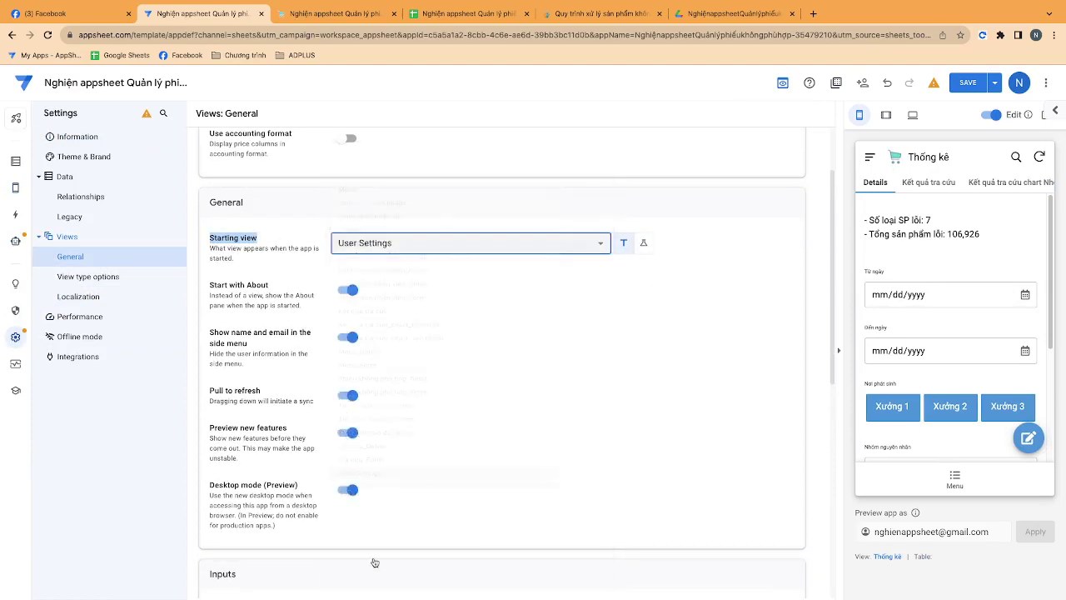
click(541, 335)
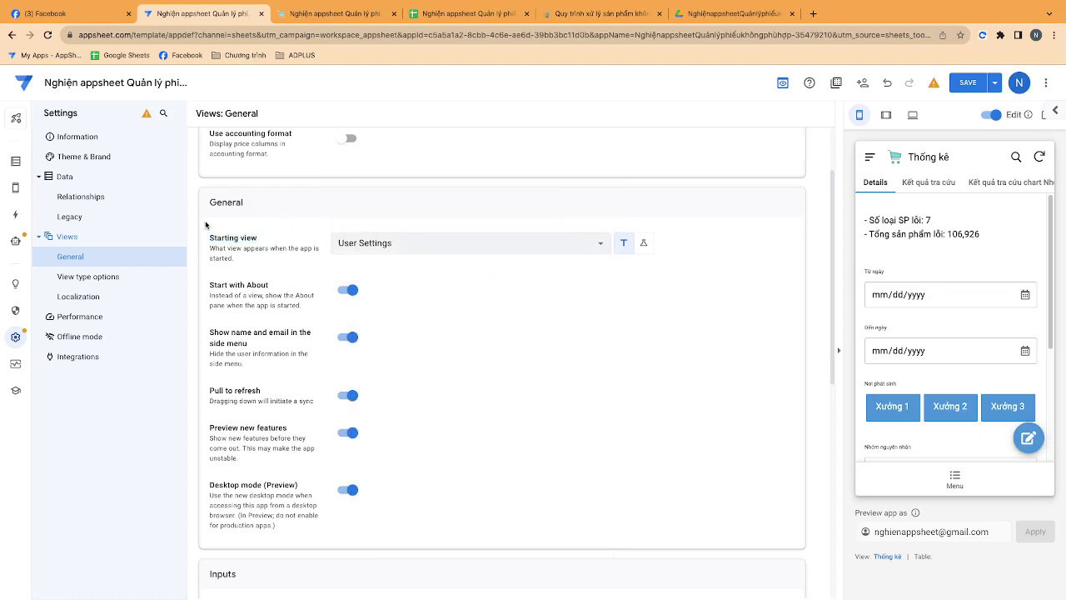
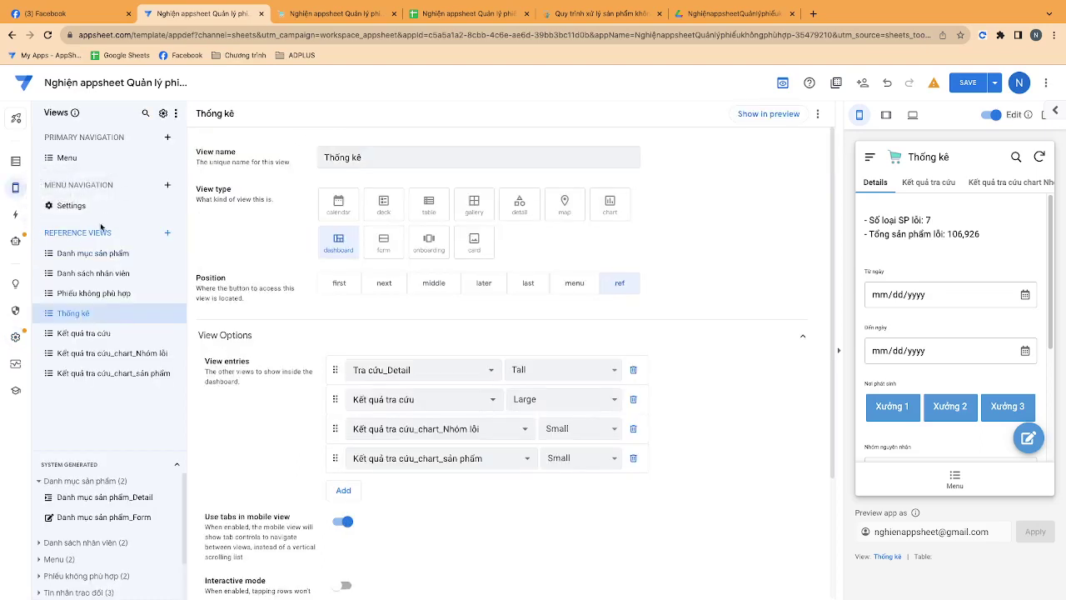
Open the Settings view's configuration from Menu Navigation in the Views panel.
click(112, 210)
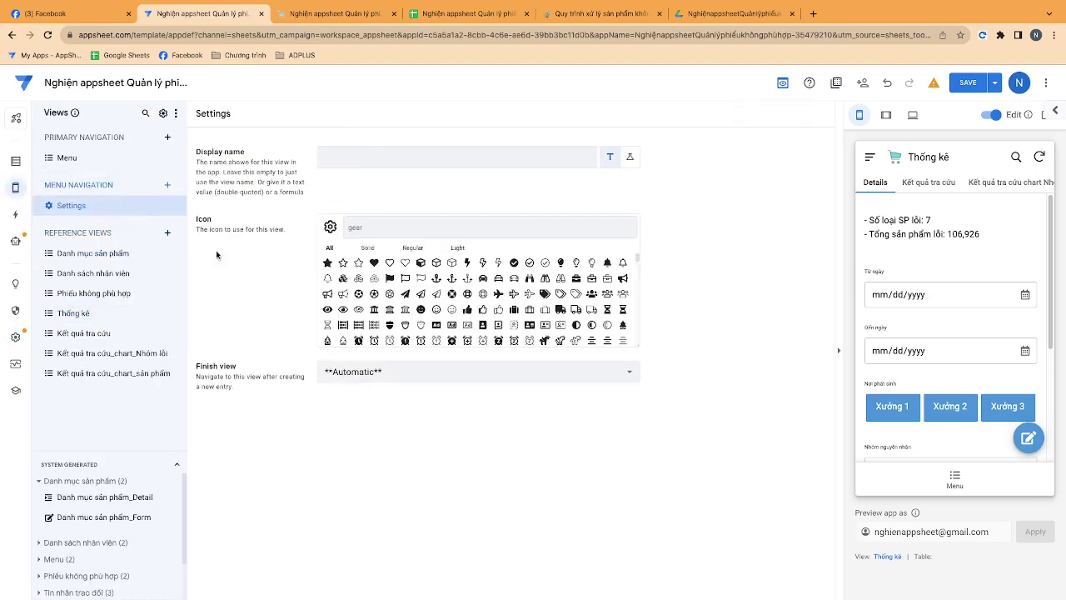
Rename the Settings view to 'Đăng nhập' and give it a solid person icon.
click(354, 161)
text(Đăng nhập)
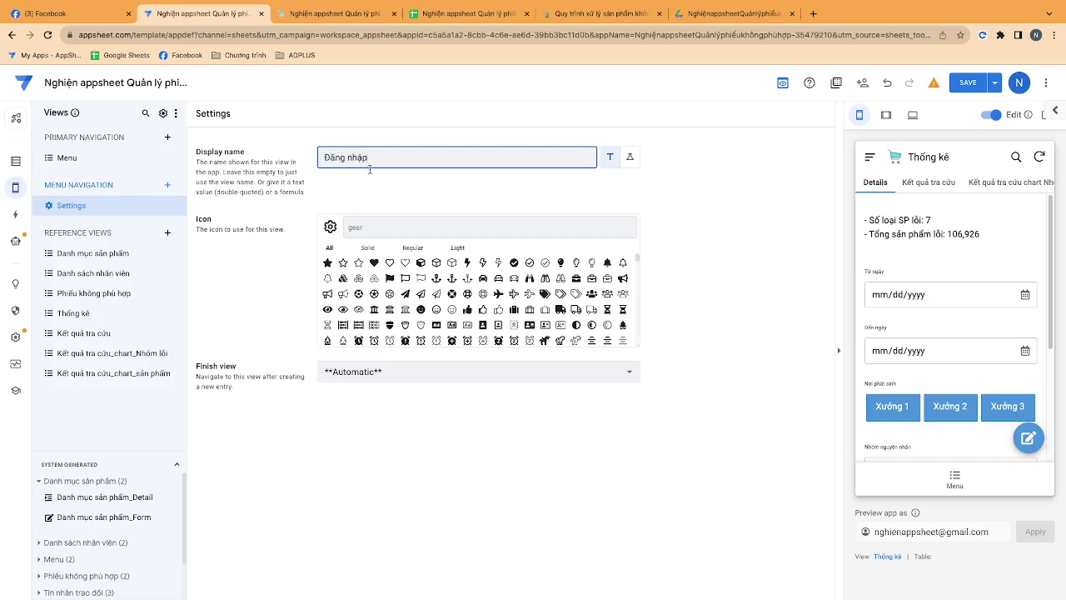
click(430, 222)
text(user)
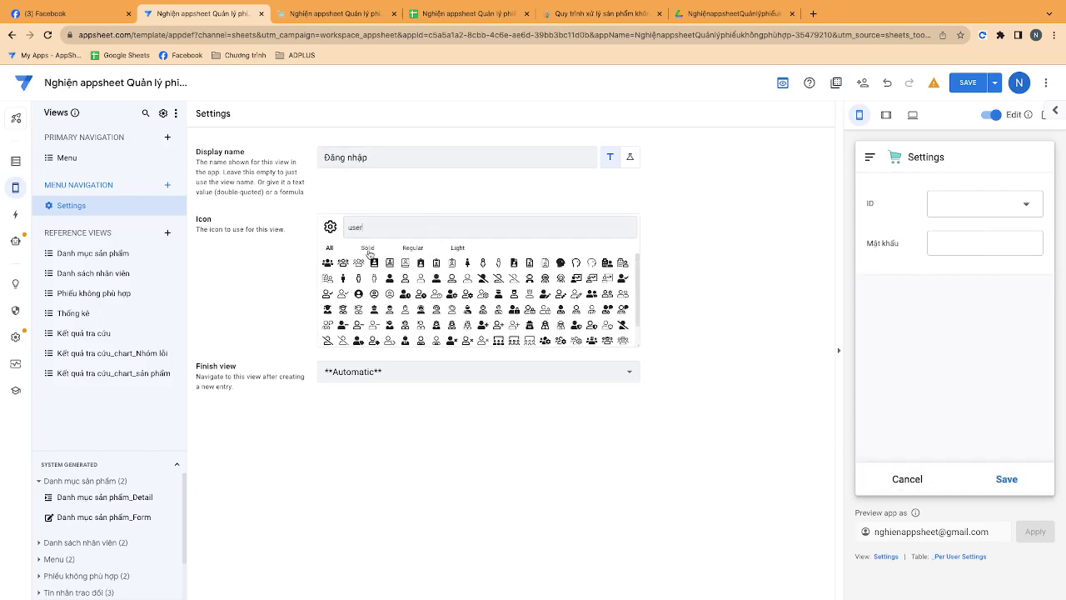
click(367, 248)
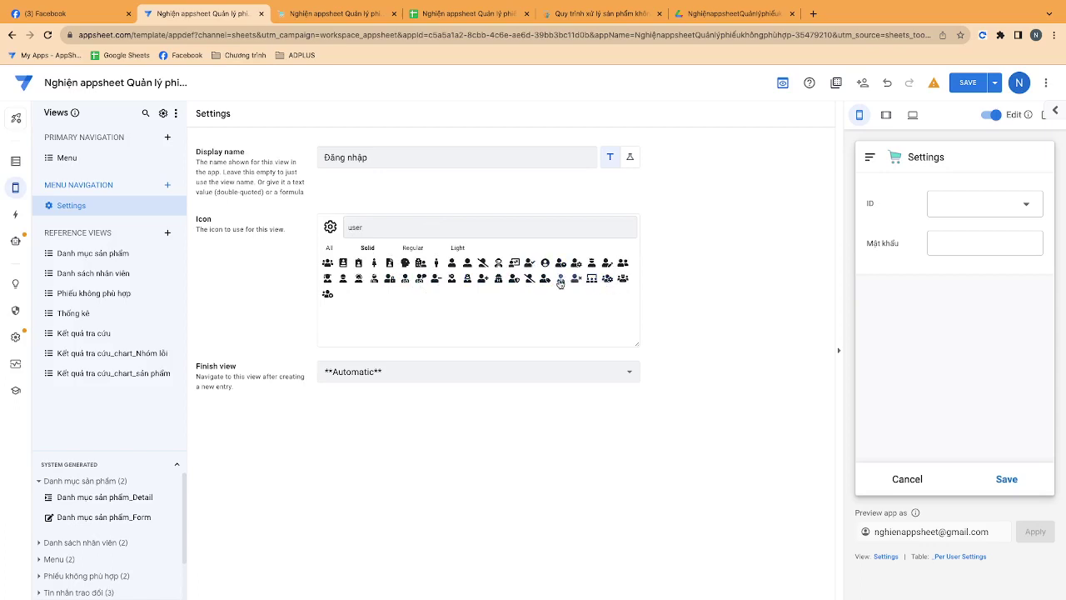
click(389, 278)
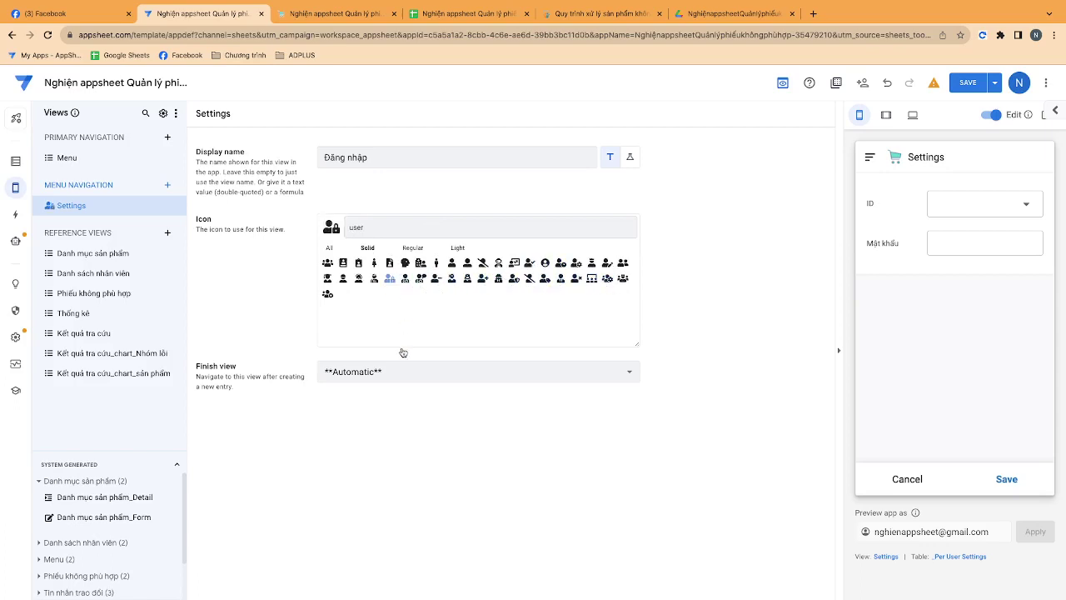
Set the view's Finish view to Menu and save the app.
click(374, 372)
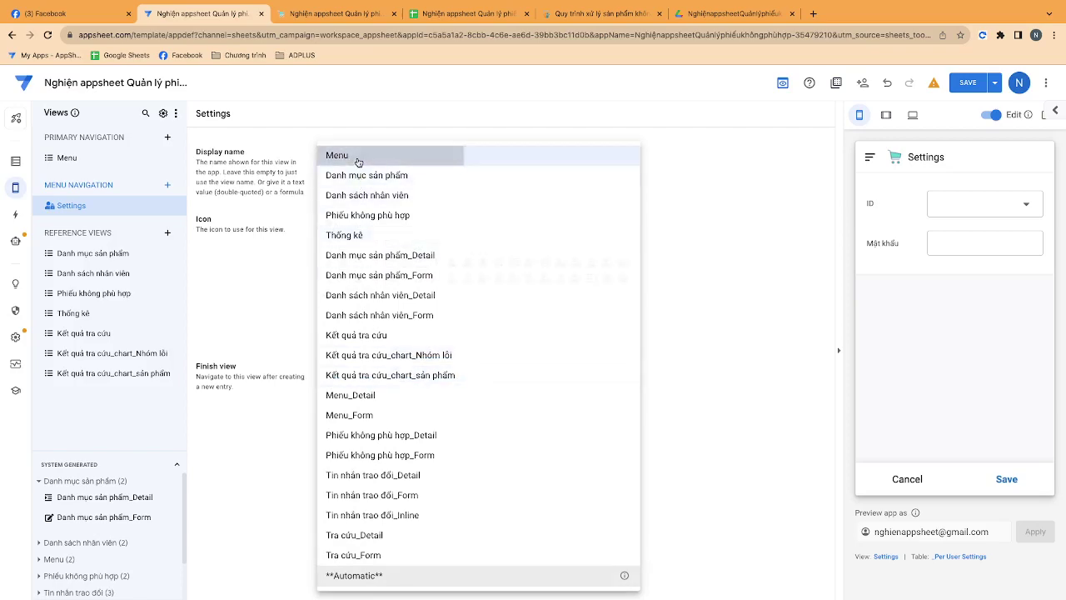
click(359, 156)
click(968, 83)
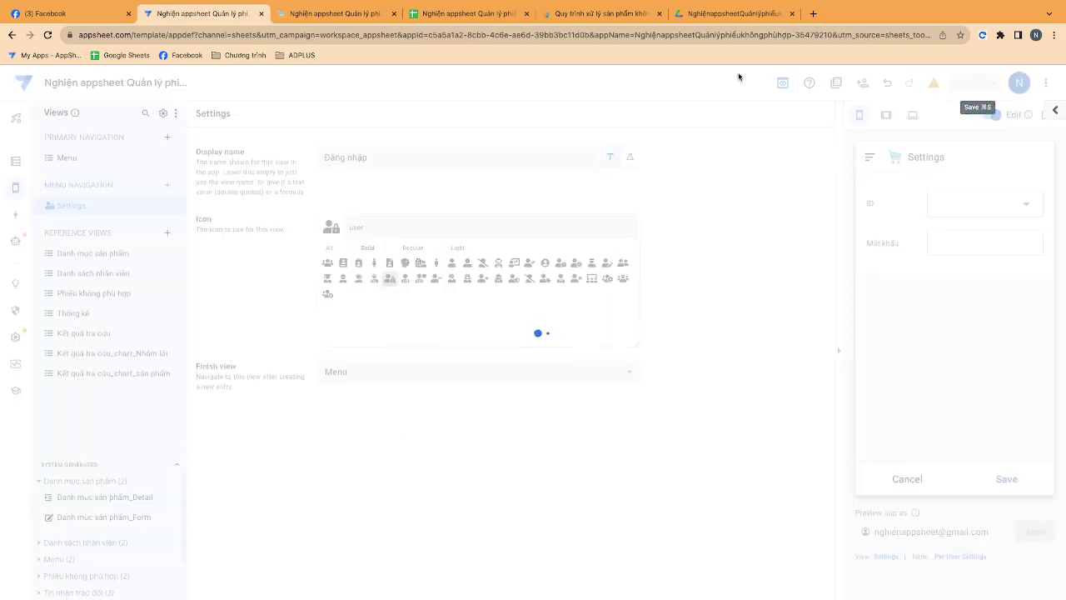
In the running app, submit the Đăng nhập form with ID 'Nhân viên 1'.
click(345, 12)
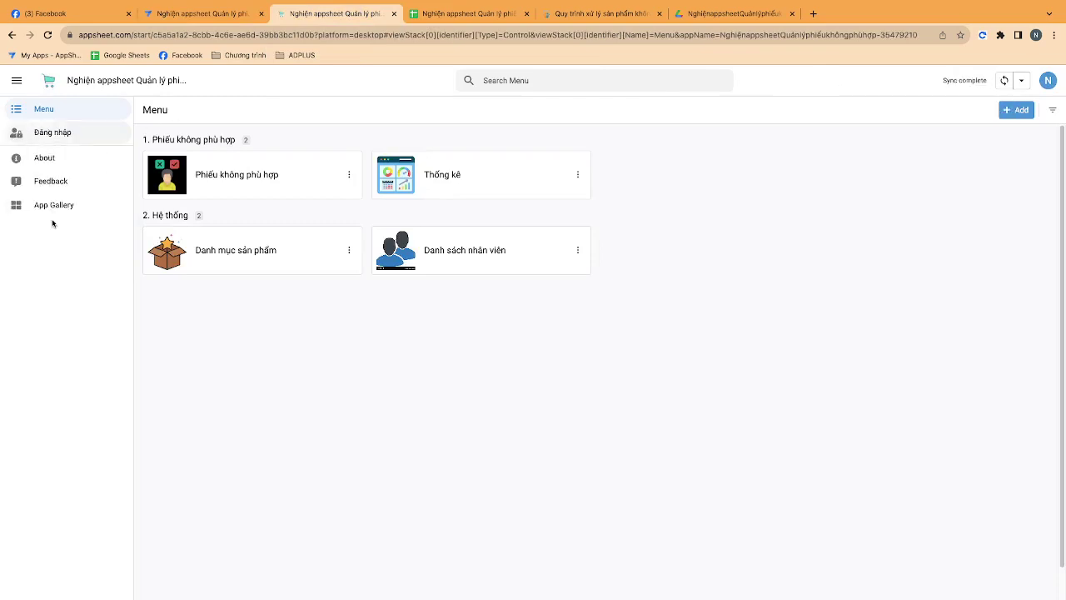
click(45, 132)
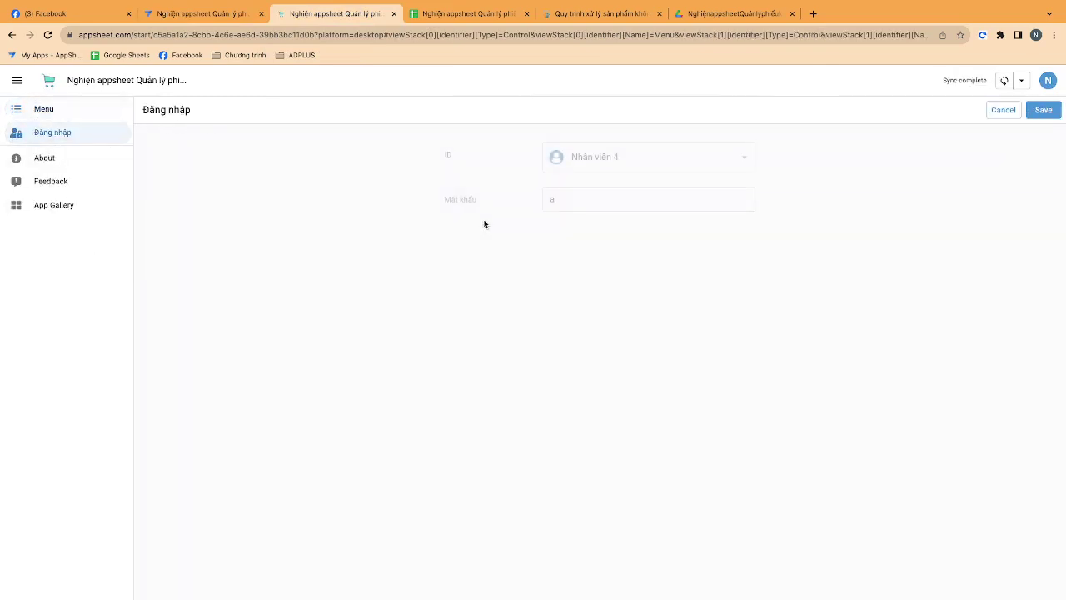
click(648, 157)
click(595, 185)
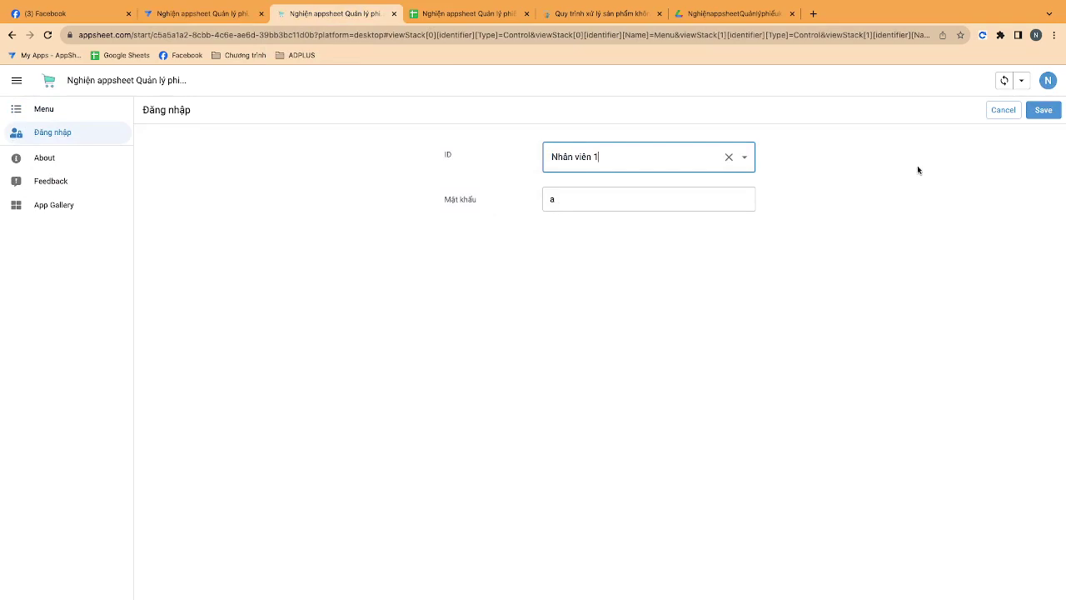
click(1044, 110)
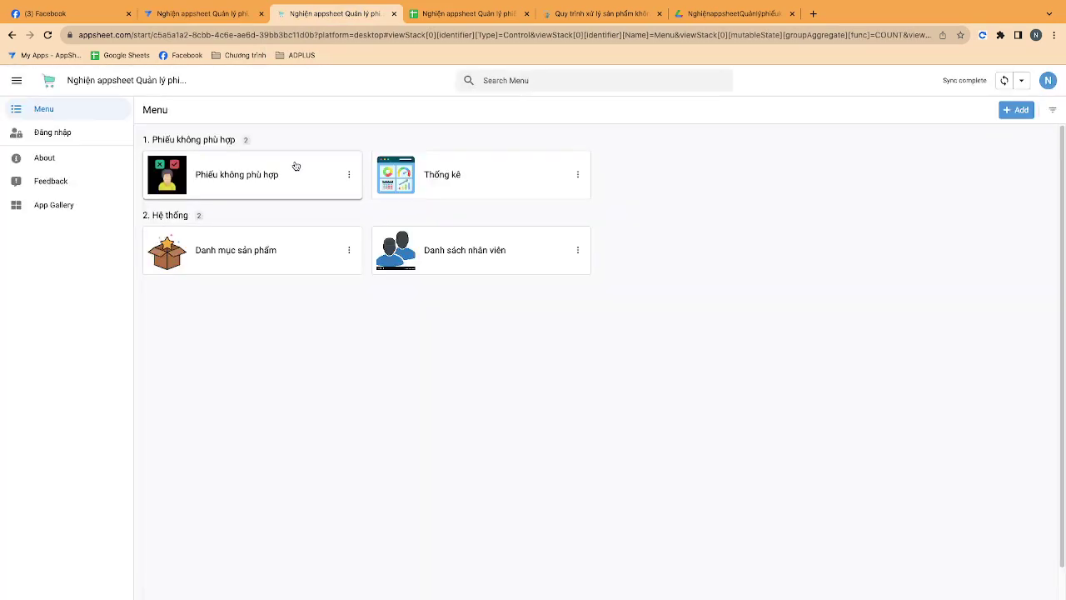